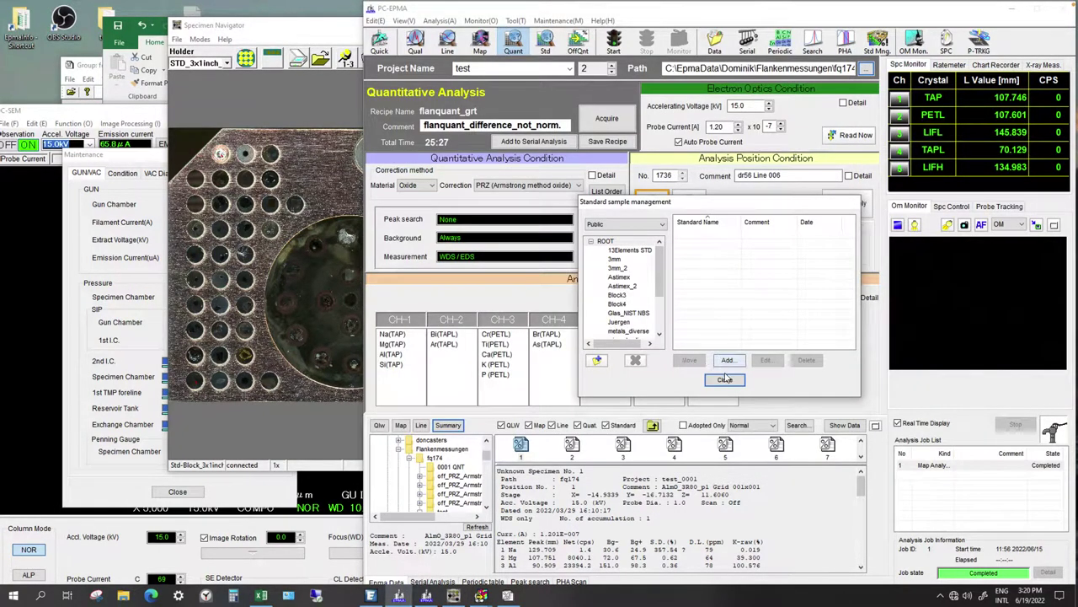
# Check the Bi (TAPL) WDS parameters, then open the NBS_metals standards group
pyautogui.click(725, 379)
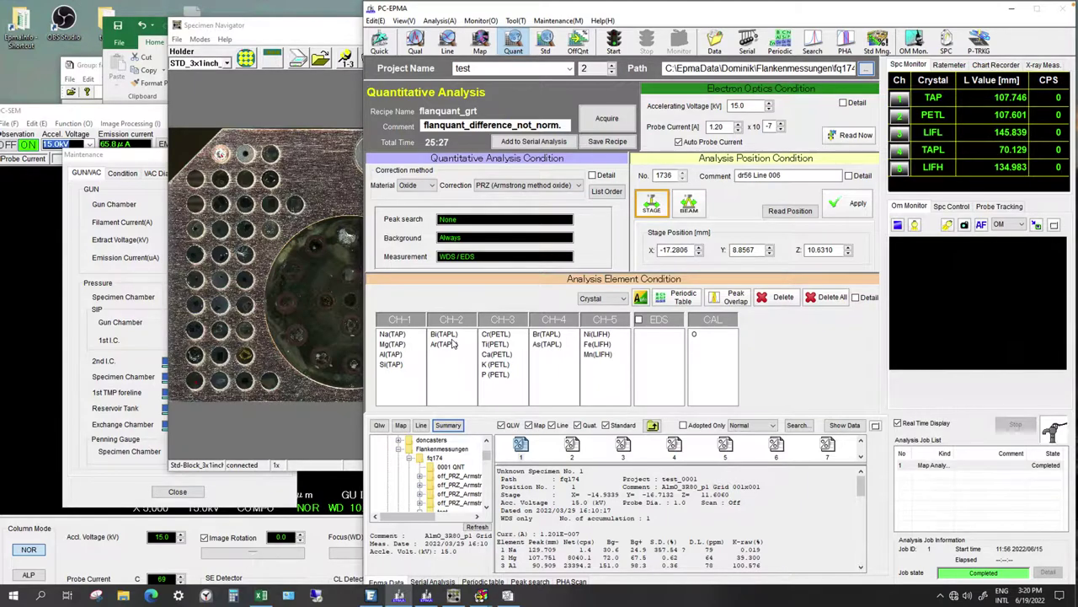
pyautogui.click(444, 335)
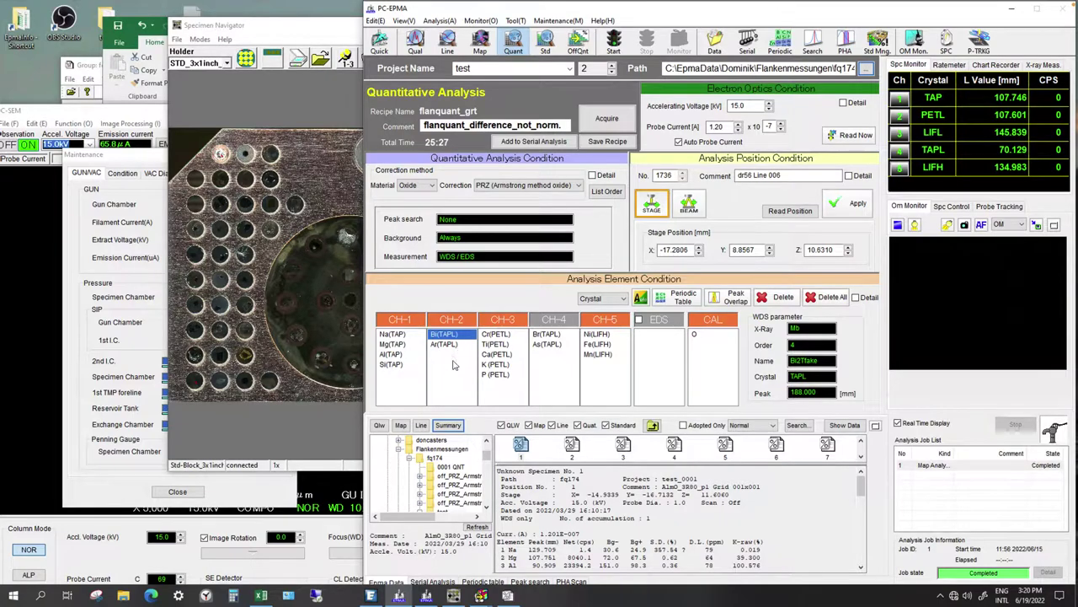
pyautogui.click(877, 38)
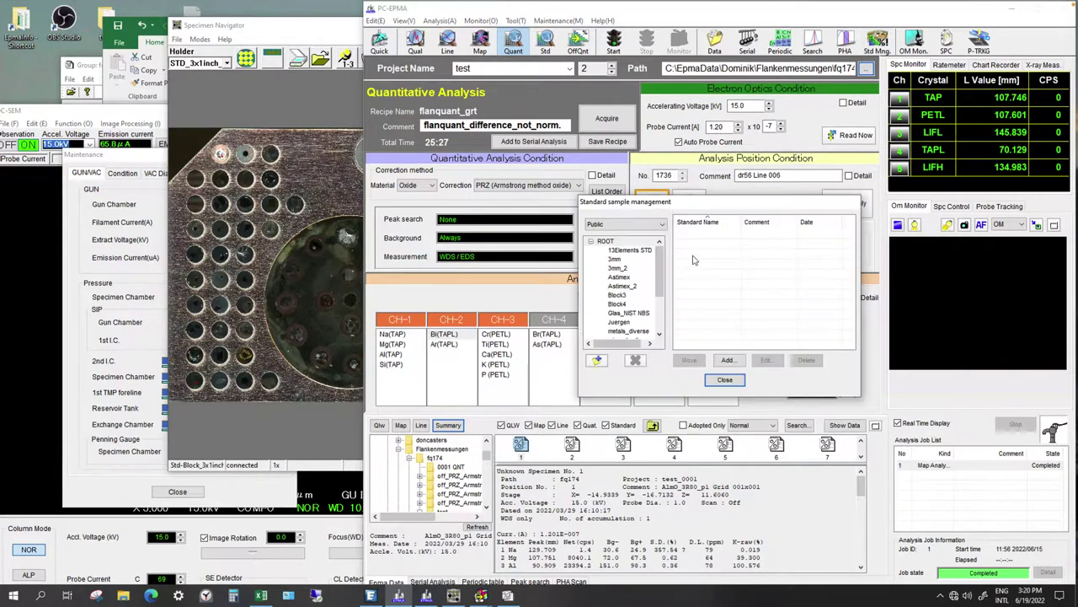
pyautogui.moveTo(662, 269); pyautogui.dragTo(662, 294)
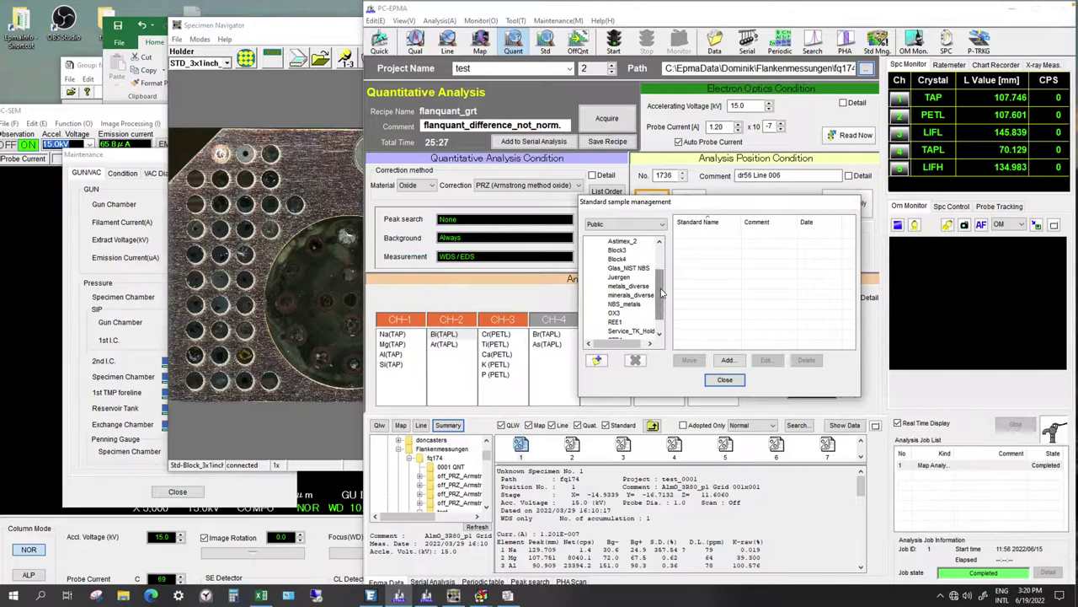
pyautogui.click(633, 305)
# Drive the stage to the S4_Fe standard and show the full holder in Specimen Navigator
pyautogui.click(852, 296)
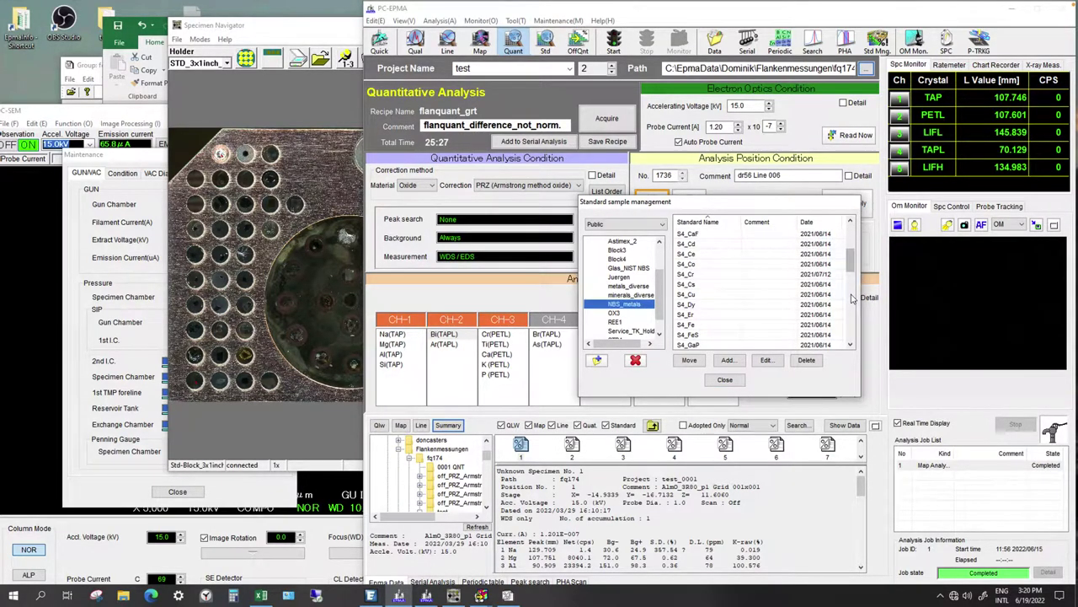
pyautogui.click(726, 325)
pyautogui.click(690, 360)
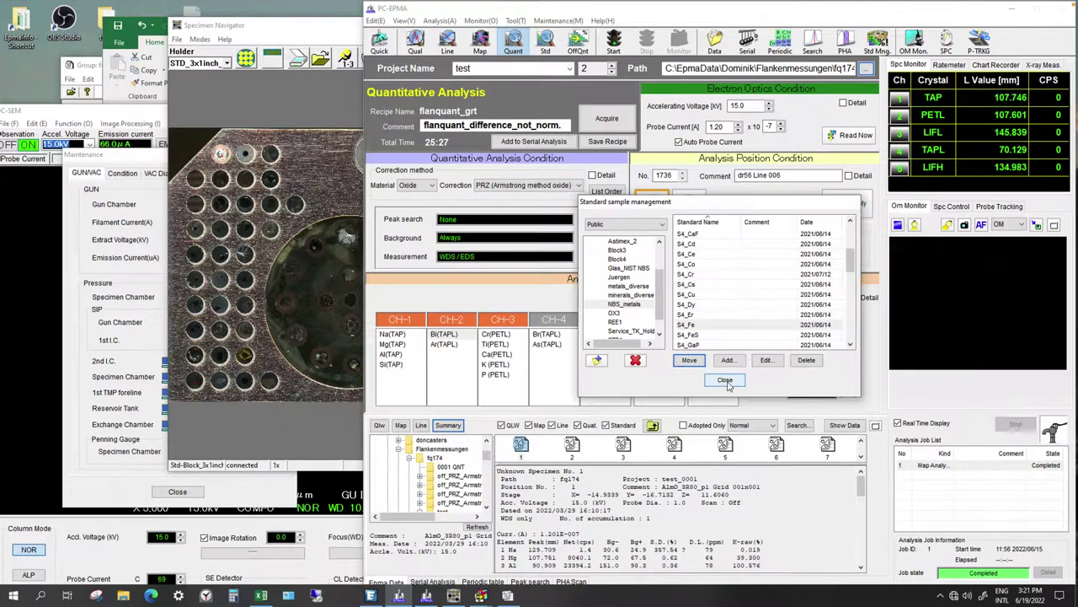
pyautogui.click(725, 379)
pyautogui.click(310, 18)
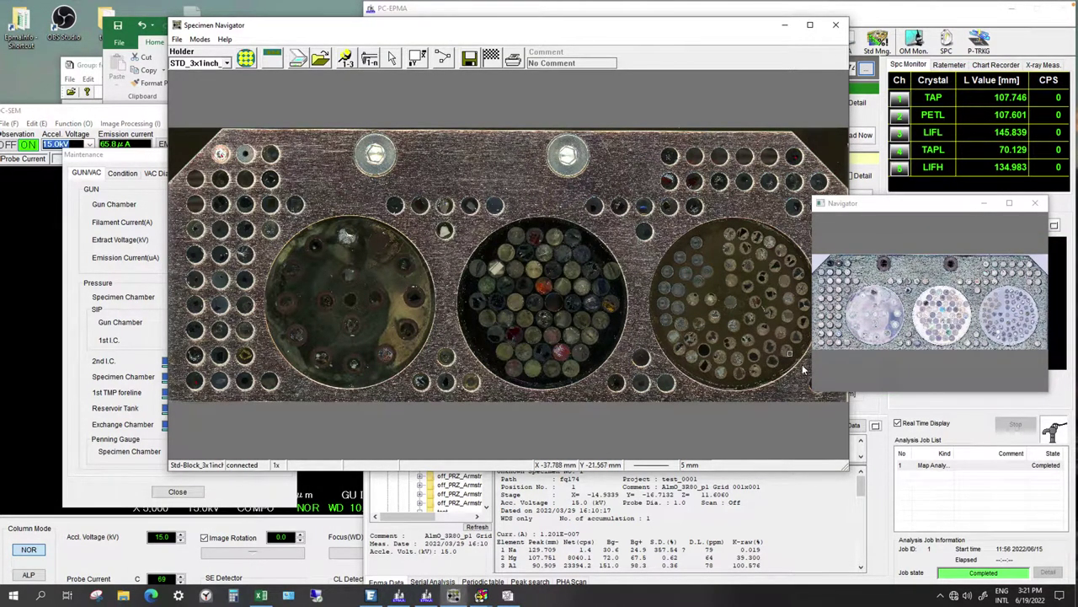
# Switch on the optical microscope illumination and live image
pyautogui.click(653, 11)
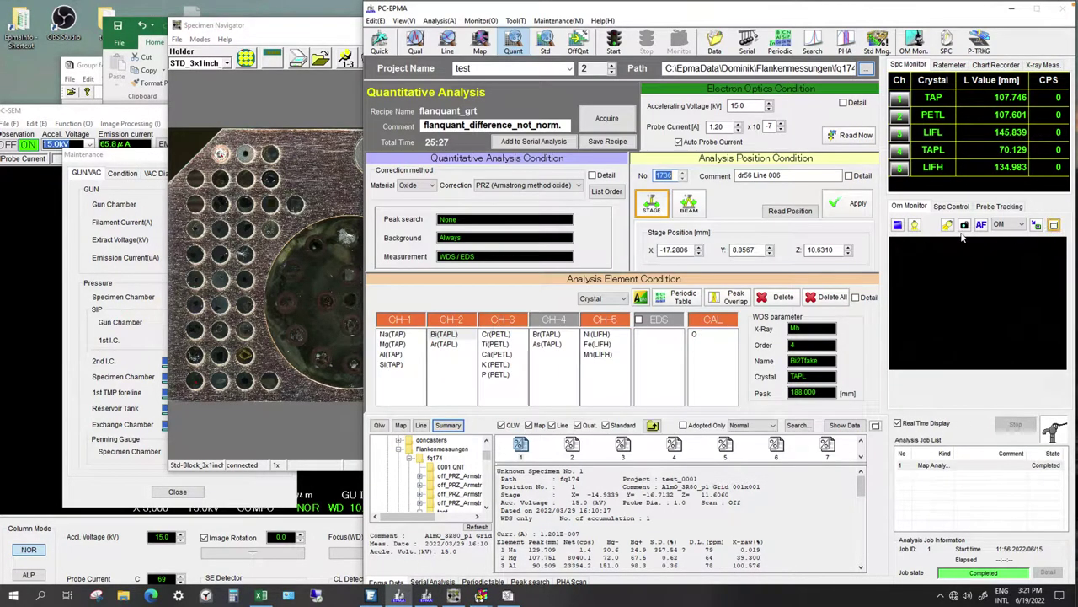
pyautogui.click(915, 225)
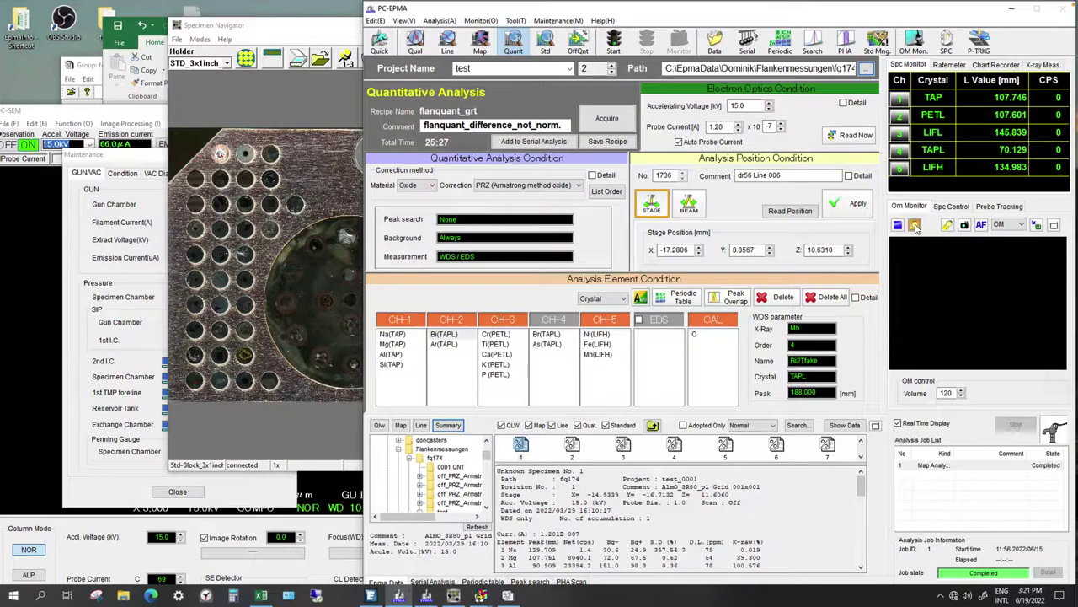
pyautogui.click(1053, 226)
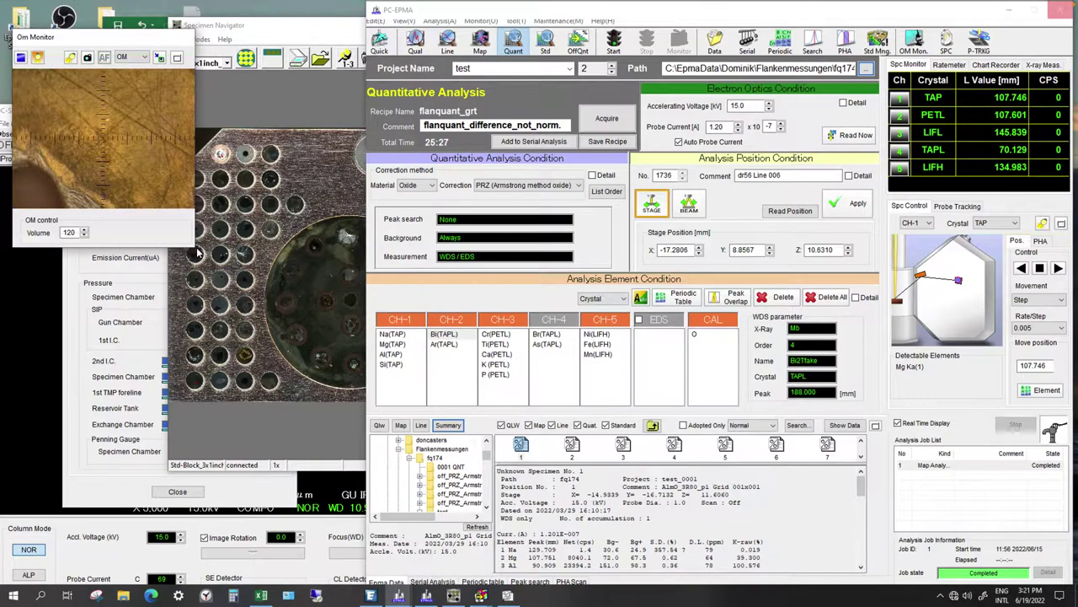
# Float the optical microscope view in an enlarged window, with PC-SEM brought forward
pyautogui.moveTo(194, 250); pyautogui.dragTo(271, 274)
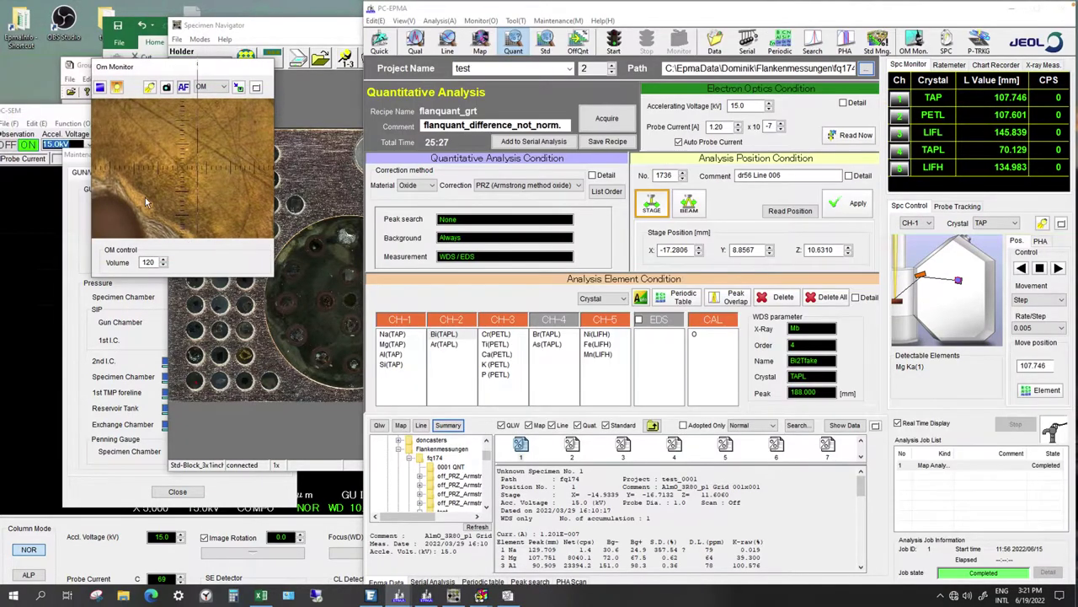
pyautogui.moveTo(273, 277); pyautogui.dragTo(387, 362)
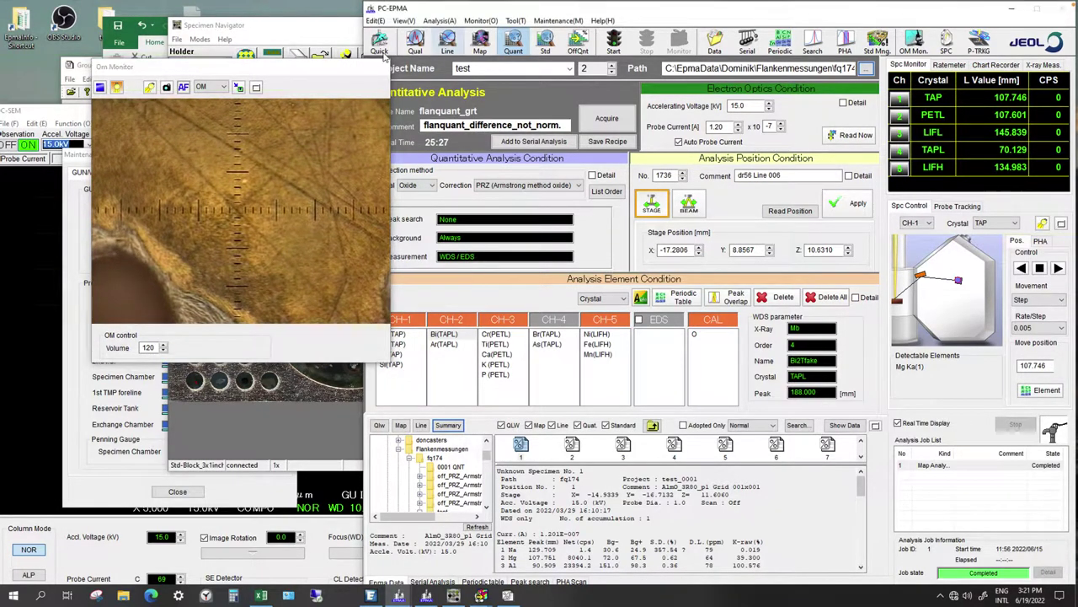
pyautogui.click(337, 39)
pyautogui.moveTo(337, 40); pyautogui.dragTo(333, 34)
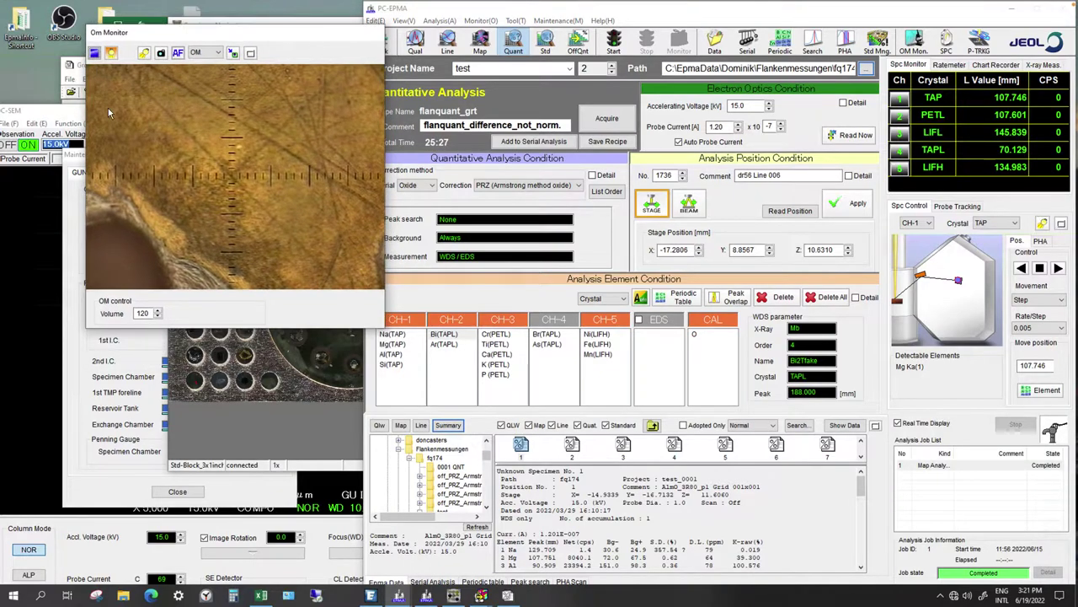
pyautogui.click(69, 108)
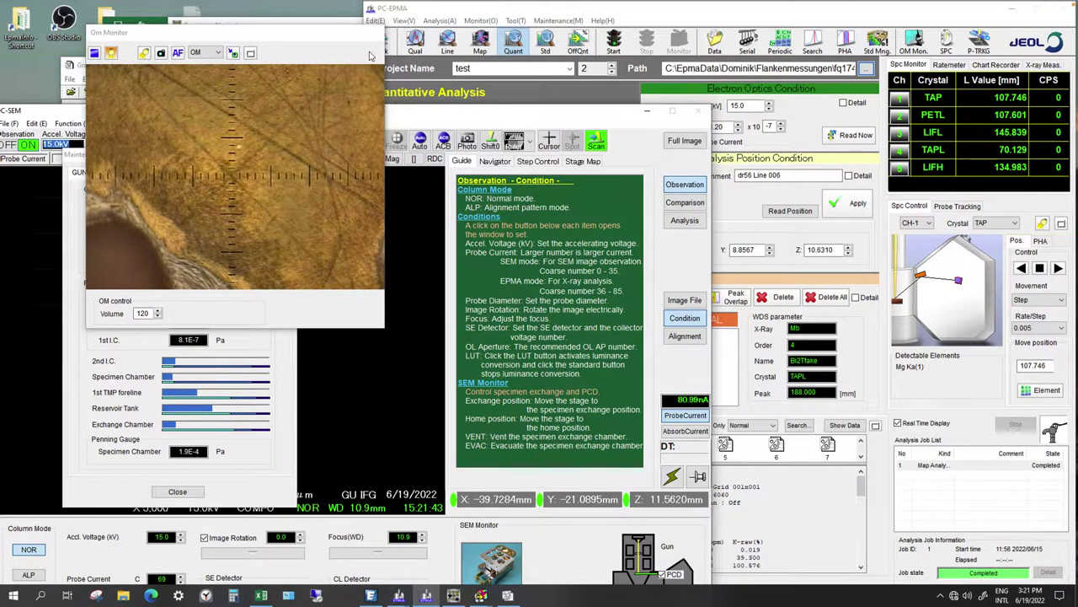
# Close the maintenance dialog, retract the probe-current cup, and auto-adjust contrast and brightness
pyautogui.moveTo(328, 31); pyautogui.dragTo(709, 41)
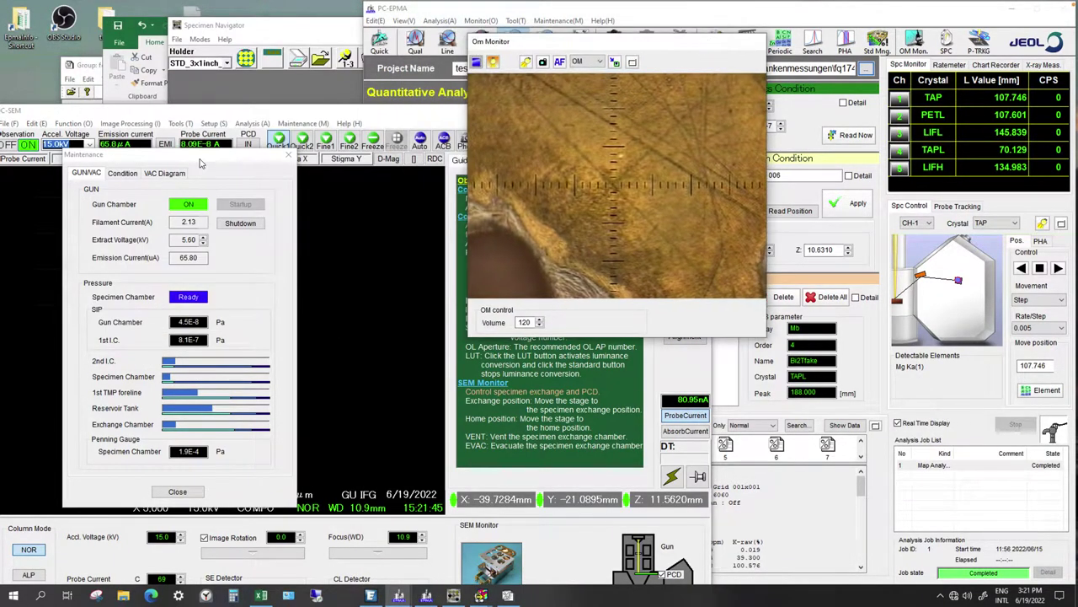
pyautogui.click(289, 155)
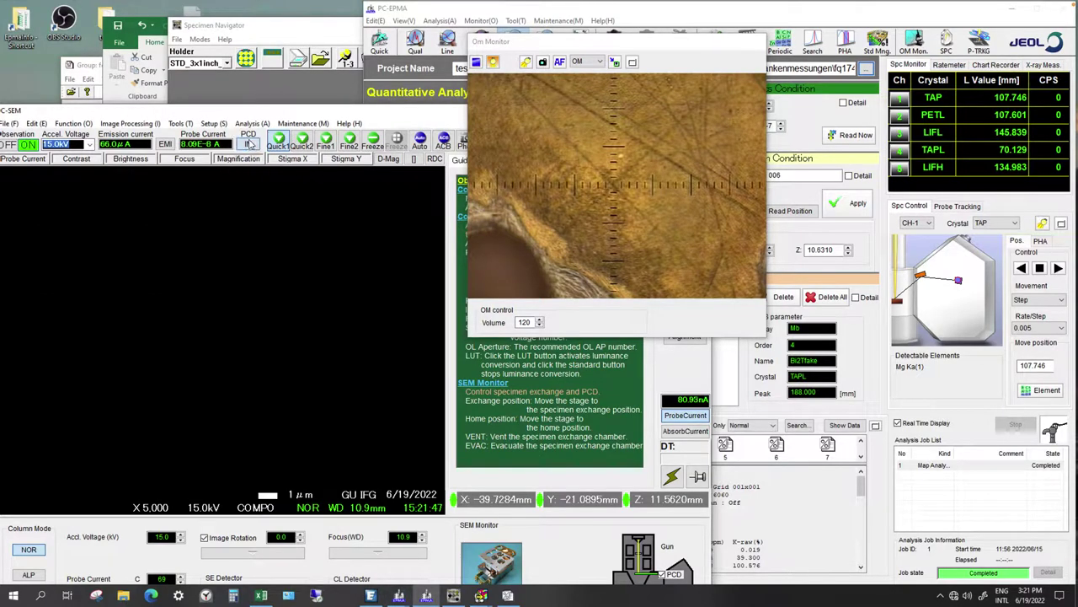
pyautogui.click(247, 144)
pyautogui.click(445, 140)
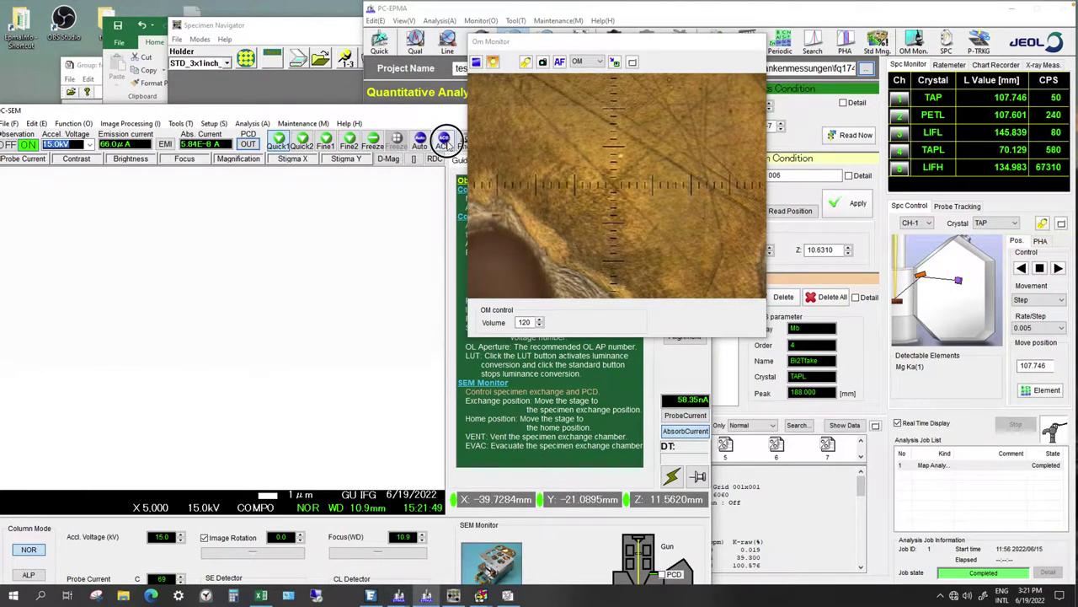
# At X100, centre the stage on the grain, then reinsert the probe-current cup
pyautogui.click(157, 509)
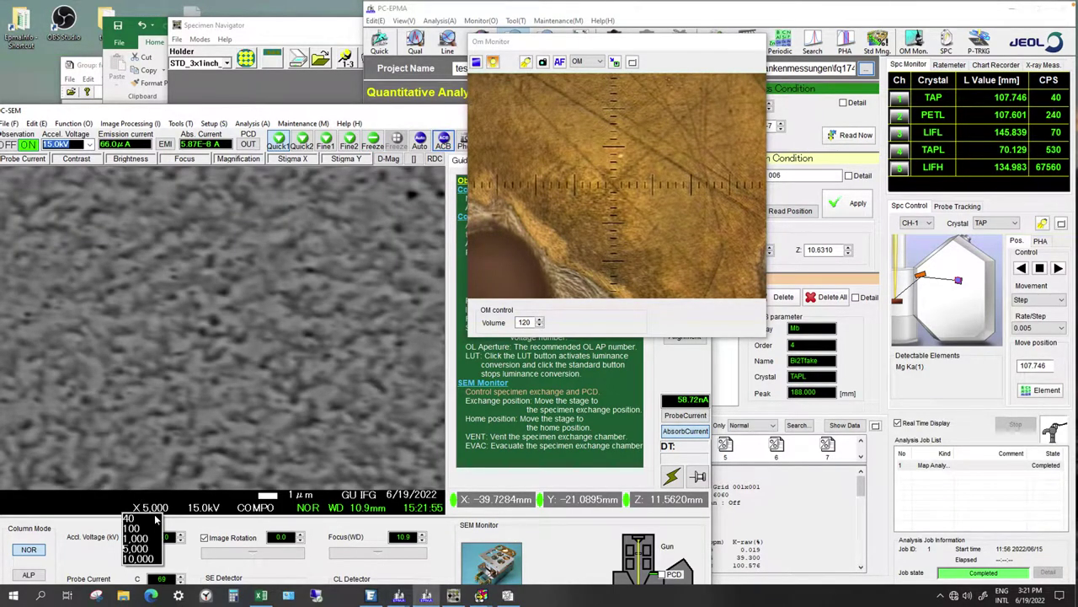
pyautogui.click(152, 531)
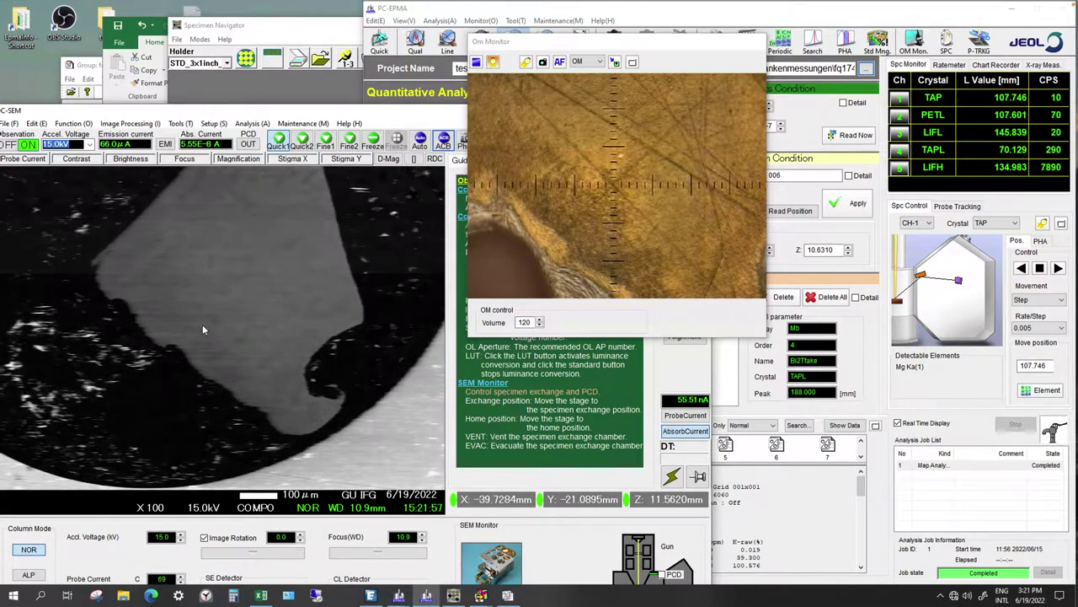
pyautogui.rightClick(140, 273)
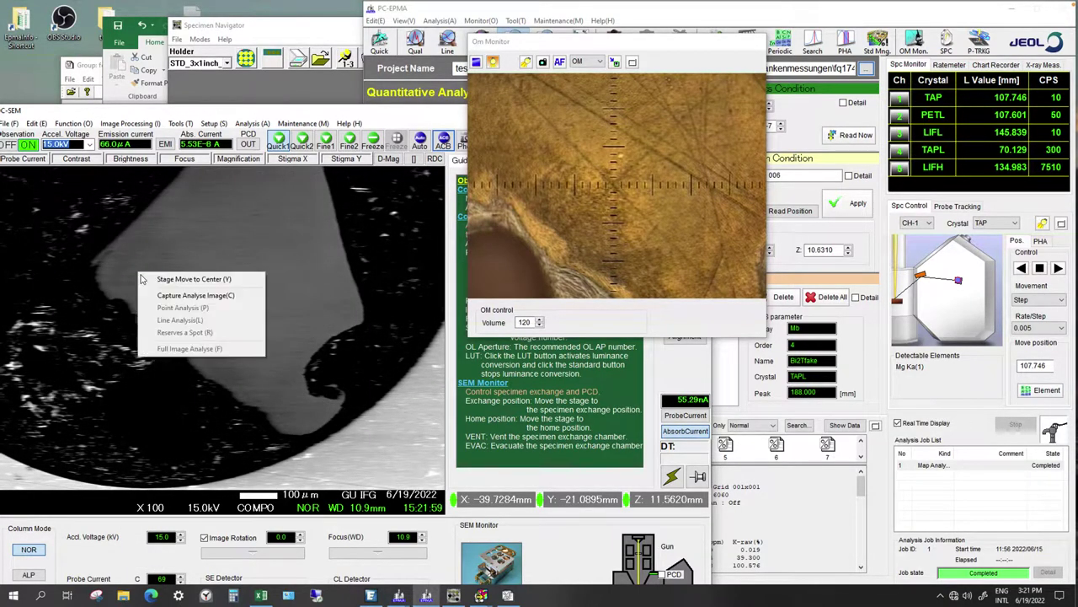
pyautogui.click(153, 279)
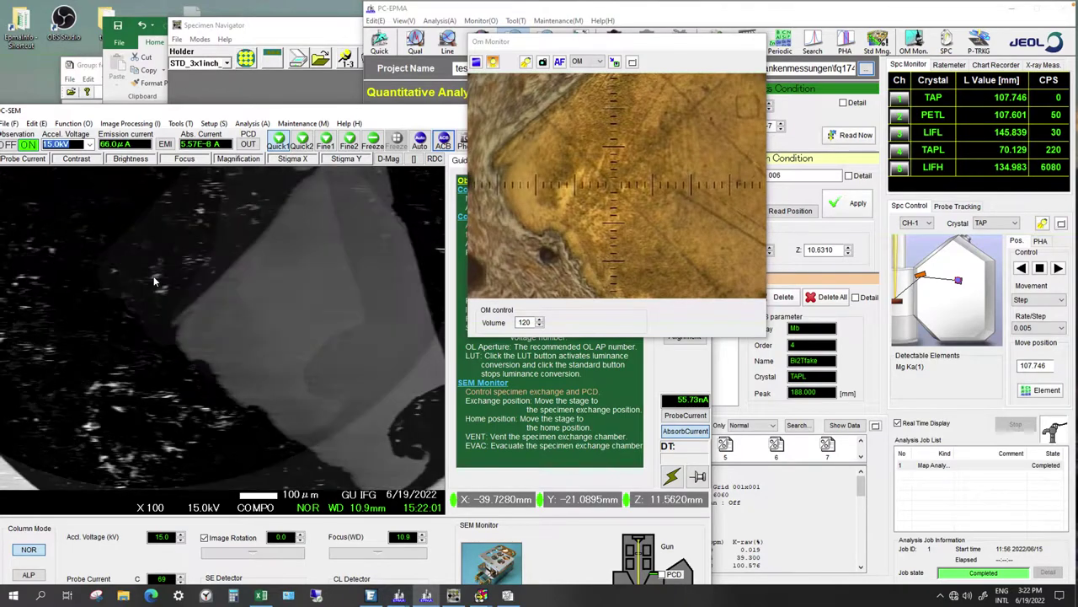
pyautogui.click(249, 144)
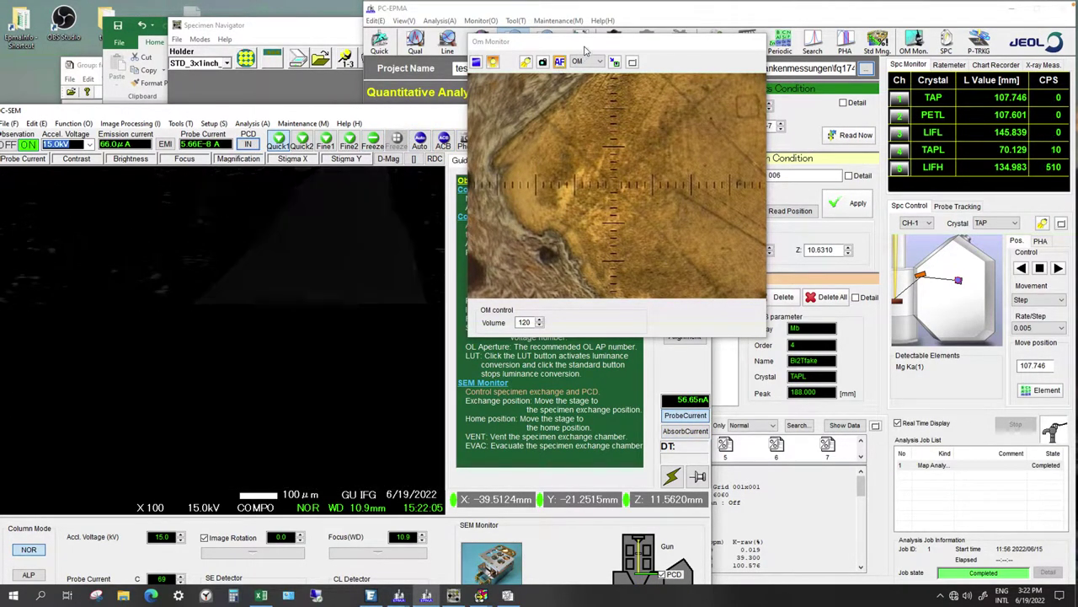
pyautogui.moveTo(580, 40)
pyautogui.mouseDown()
pyautogui.moveTo(187, 44)
pyautogui.moveTo(125, 12)
pyautogui.mouseUp()
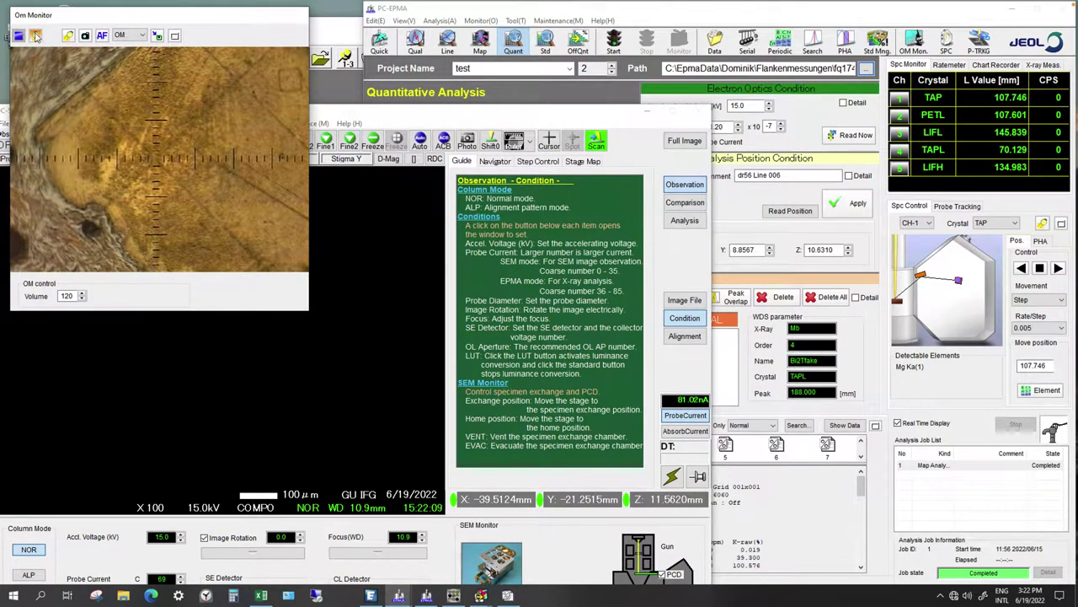
# Autofocus the optical image and choose phosphorus as the peak search element
pyautogui.click(103, 37)
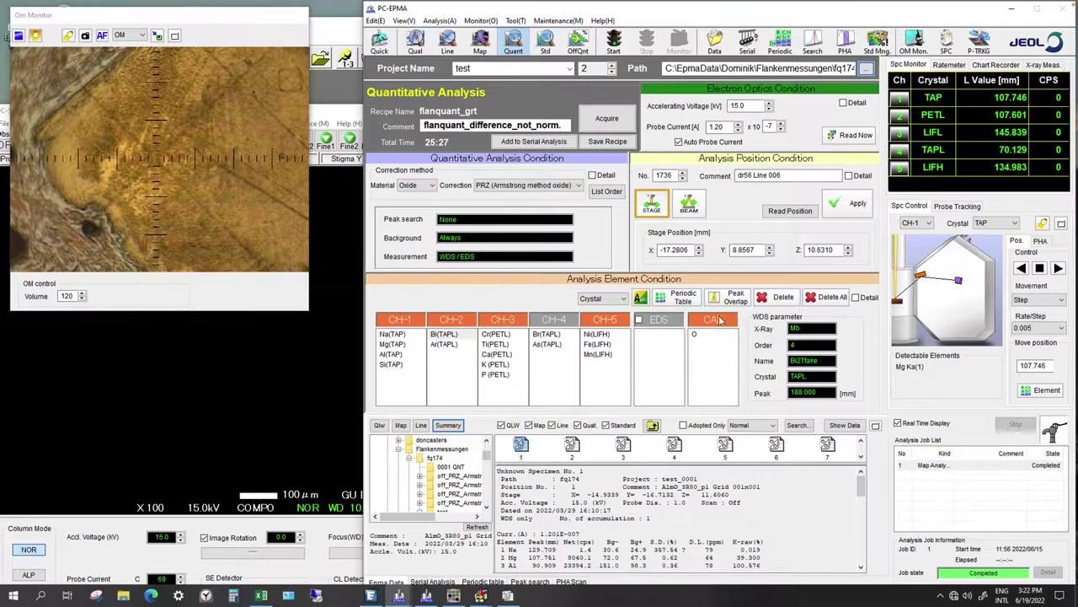
pyautogui.click(678, 297)
pyautogui.click(719, 424)
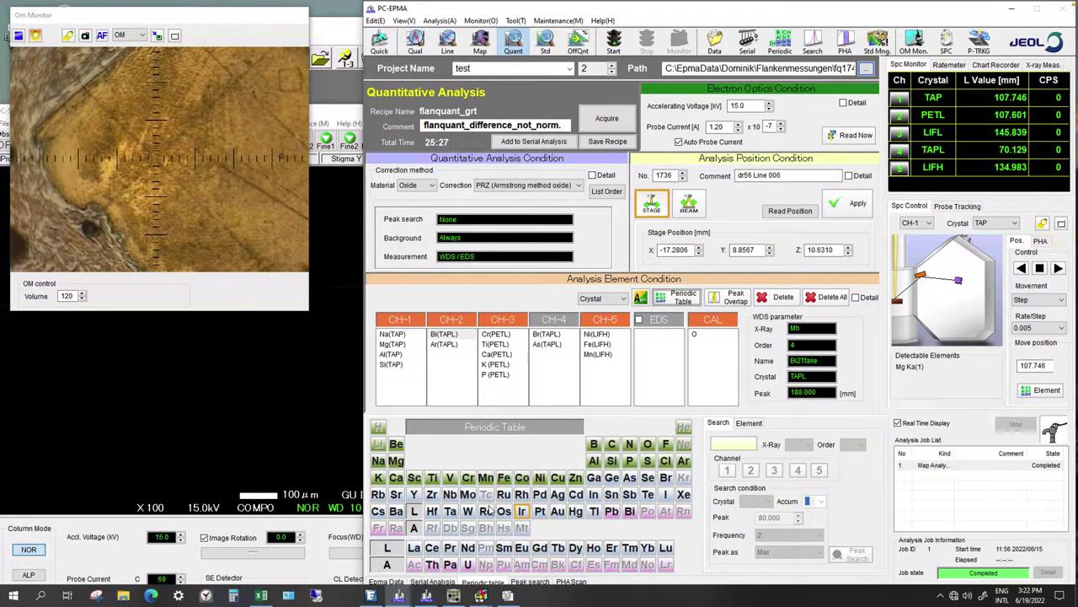
pyautogui.click(629, 461)
# Set the Kβ line, order 3, channel 2, and start the peak search
pyautogui.click(806, 447)
pyautogui.click(805, 465)
pyautogui.click(857, 445)
pyautogui.click(853, 472)
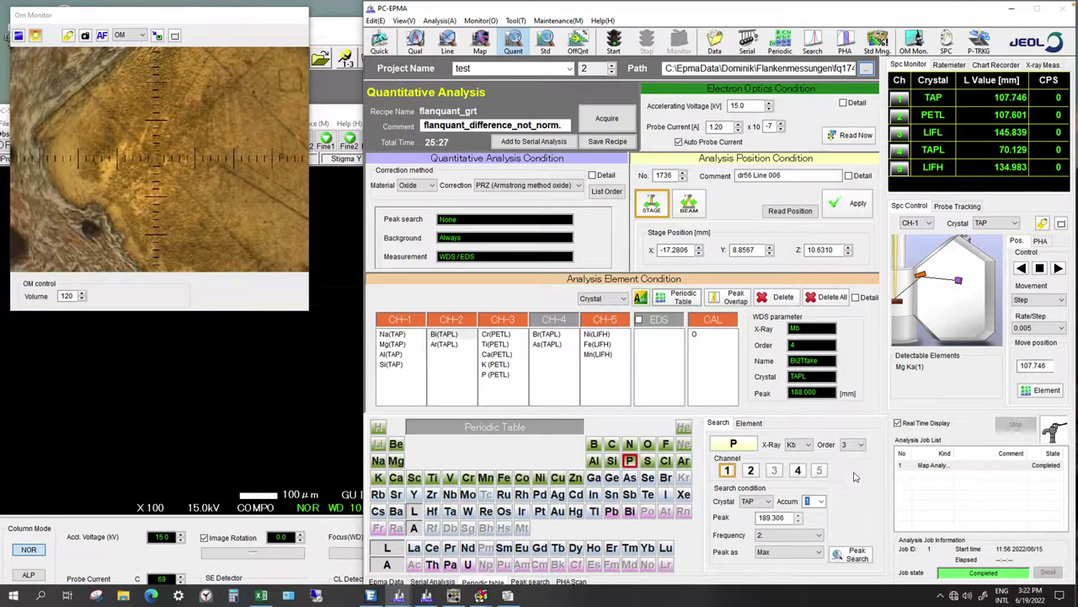
pyautogui.click(752, 470)
pyautogui.click(851, 552)
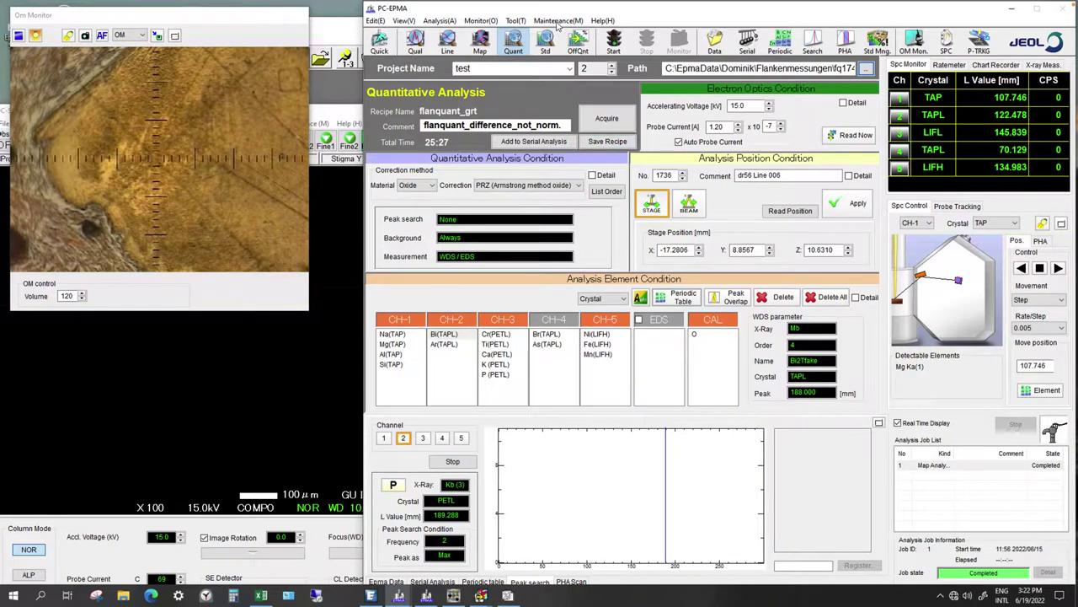
# Show iron lines in the Wavelength Table with only TAPL crystal L-values
pyautogui.click(515, 20)
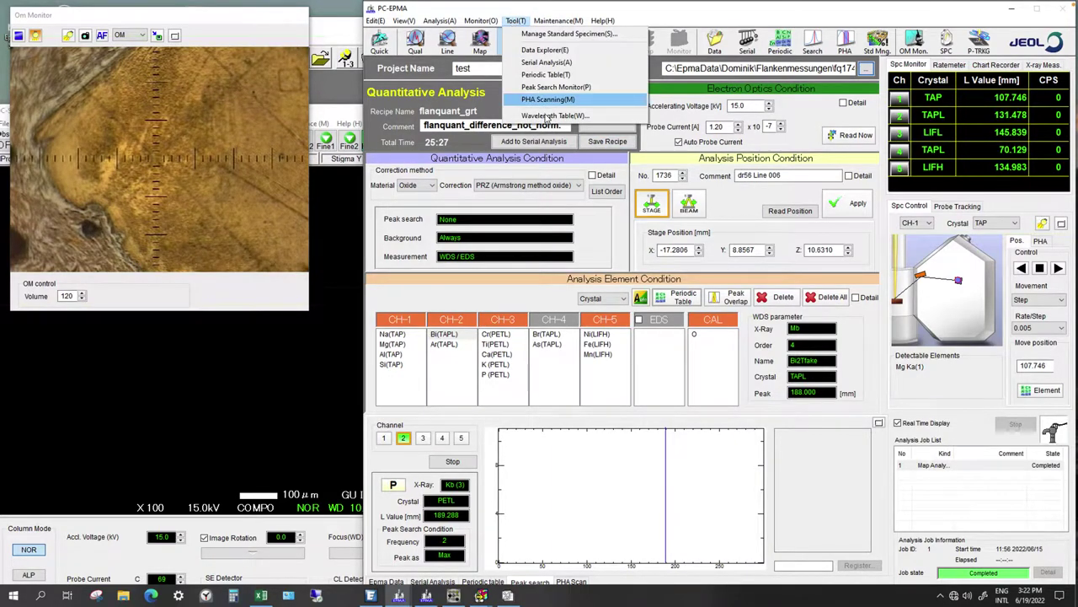
pyautogui.click(546, 116)
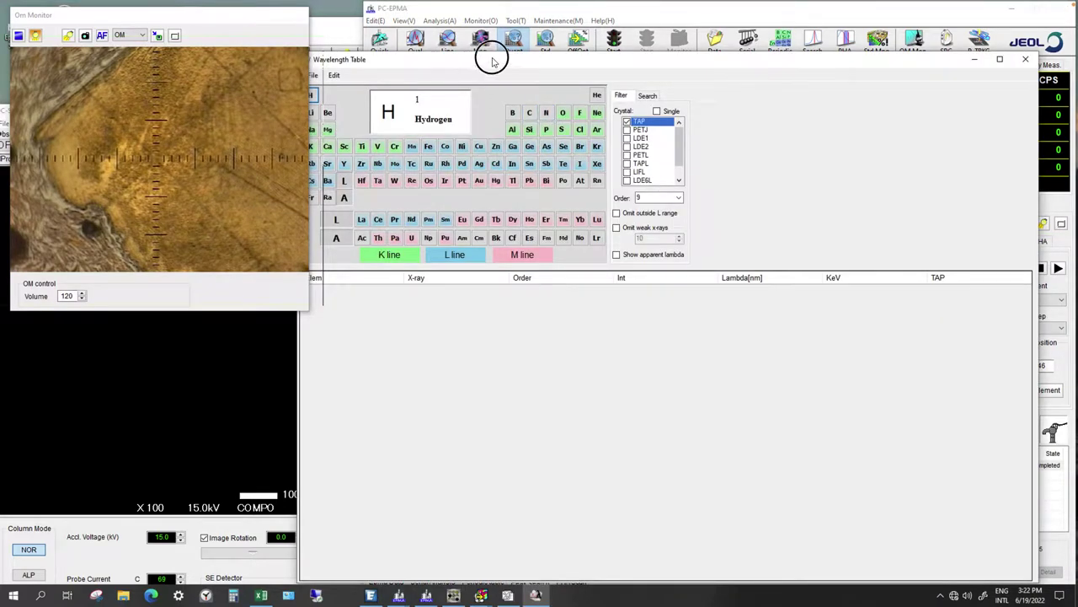
pyautogui.moveTo(493, 61); pyautogui.dragTo(519, 52)
pyautogui.click(455, 139)
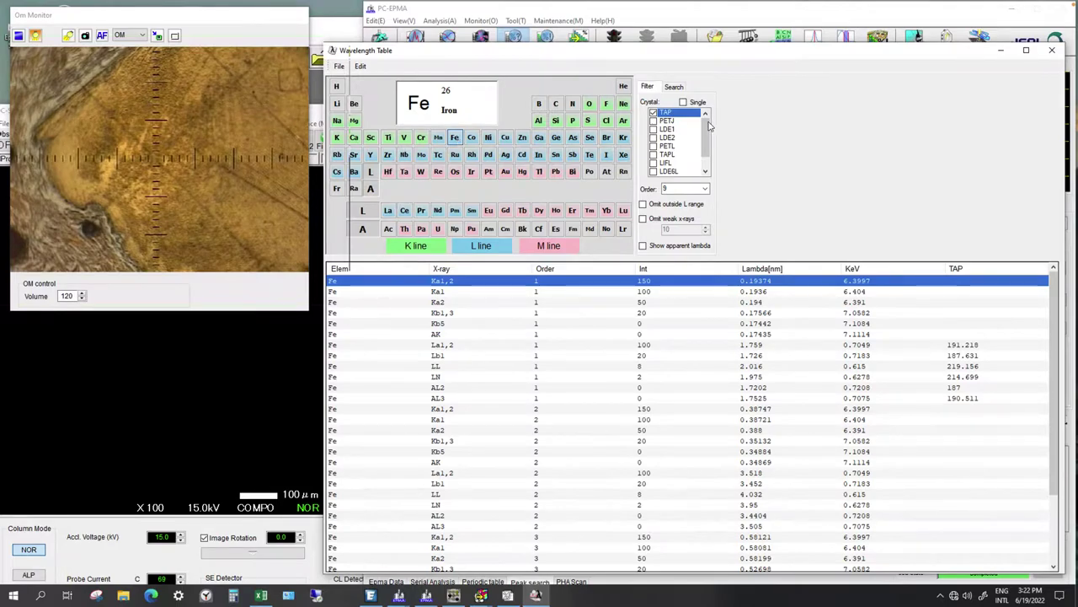
pyautogui.click(654, 154)
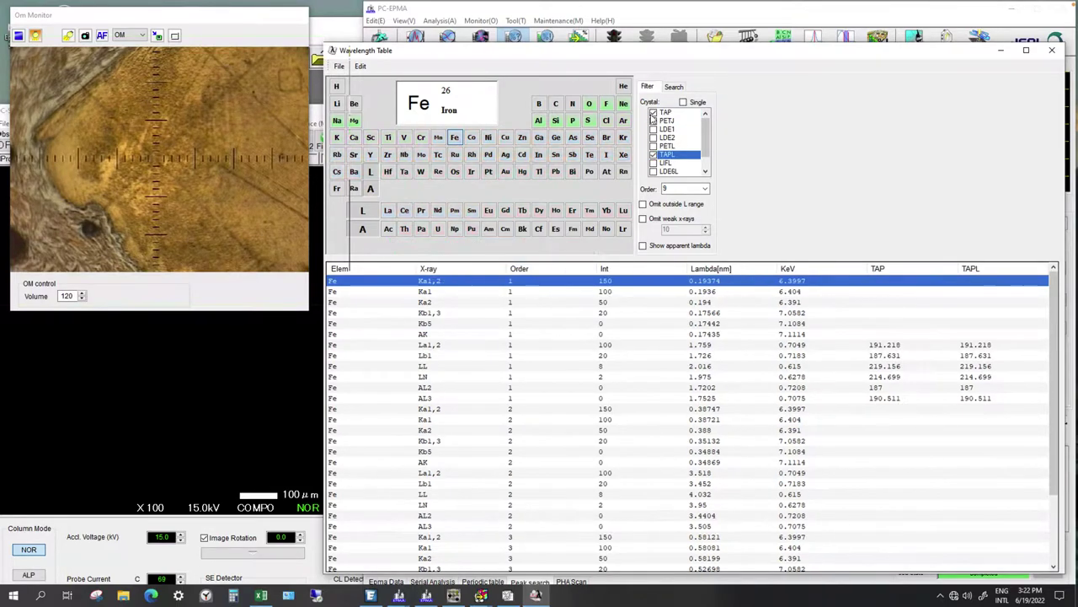
pyautogui.click(654, 113)
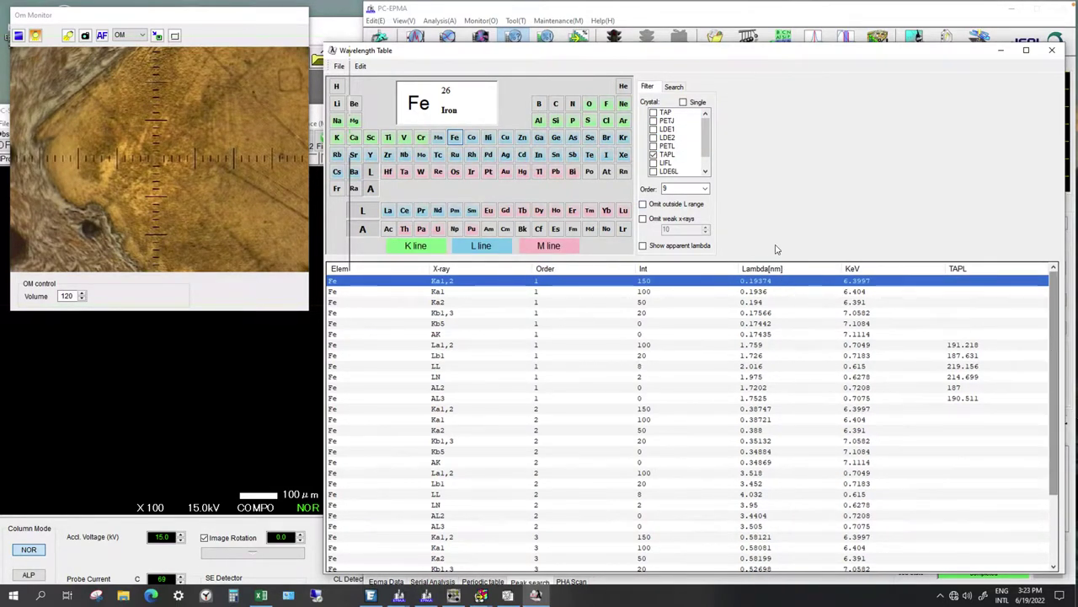
# List orders up to 9 and select Fe Kα1 ninth order at 189.417
pyautogui.moveTo(1053, 433); pyautogui.dragTo(1068, 506)
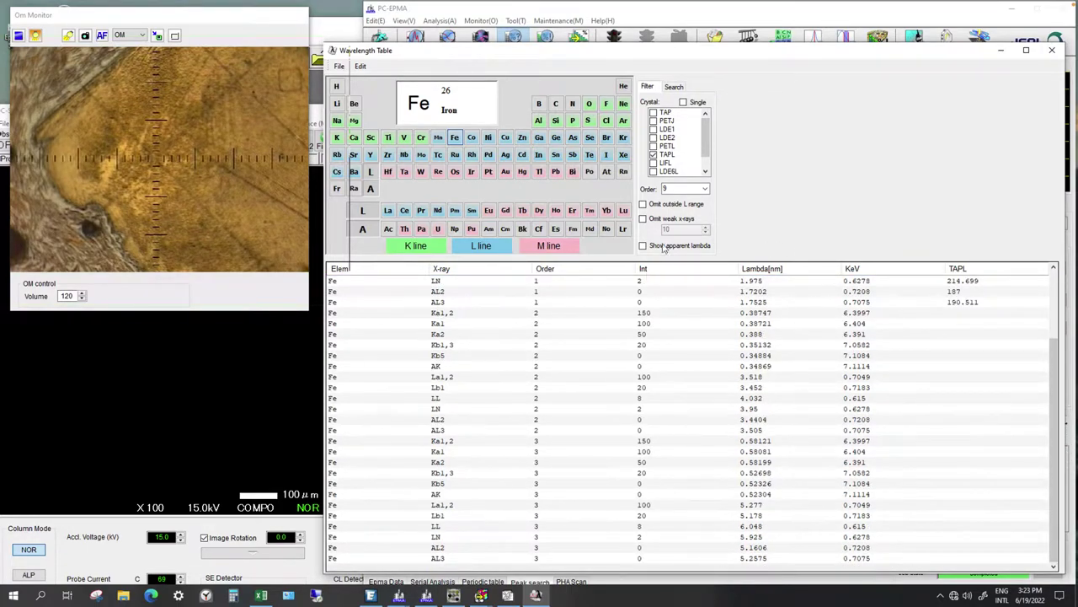
pyautogui.click(706, 189)
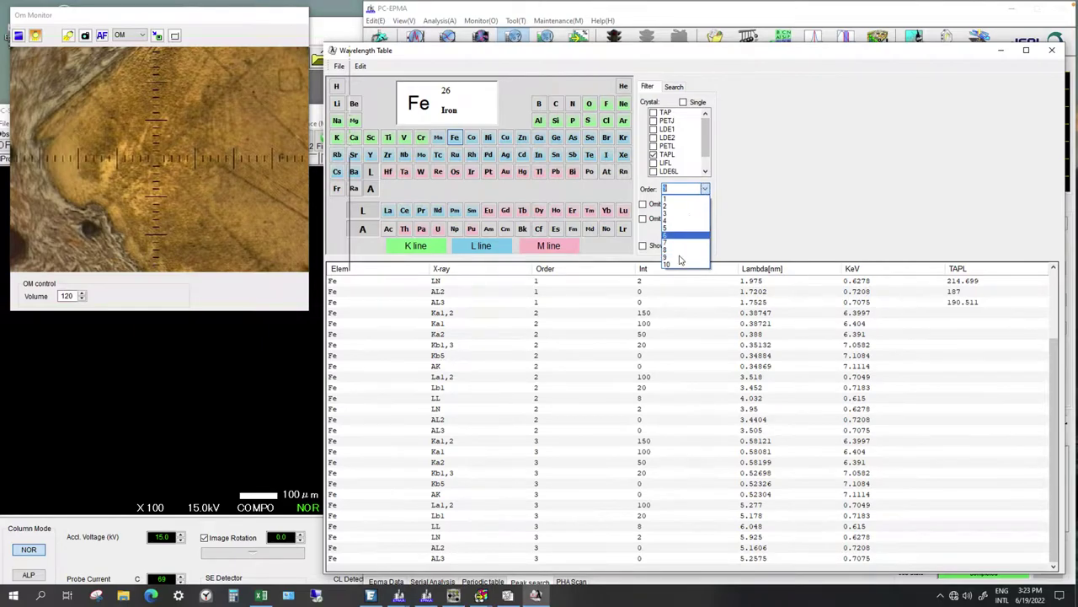
pyautogui.click(678, 255)
pyautogui.moveTo(1049, 315); pyautogui.dragTo(1054, 492)
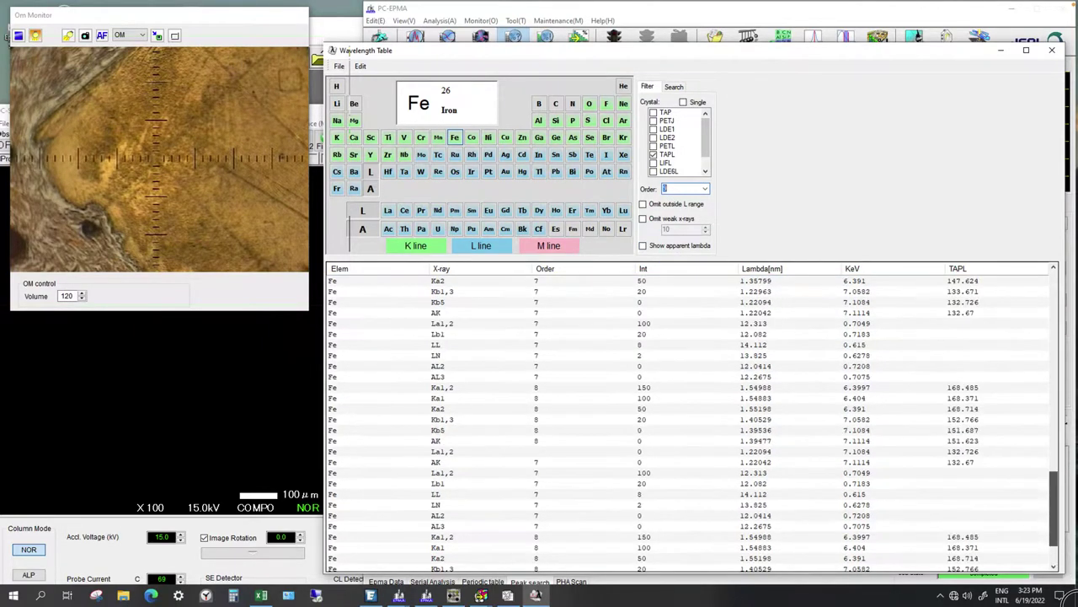
pyautogui.moveTo(1060, 324); pyautogui.dragTo(1050, 556)
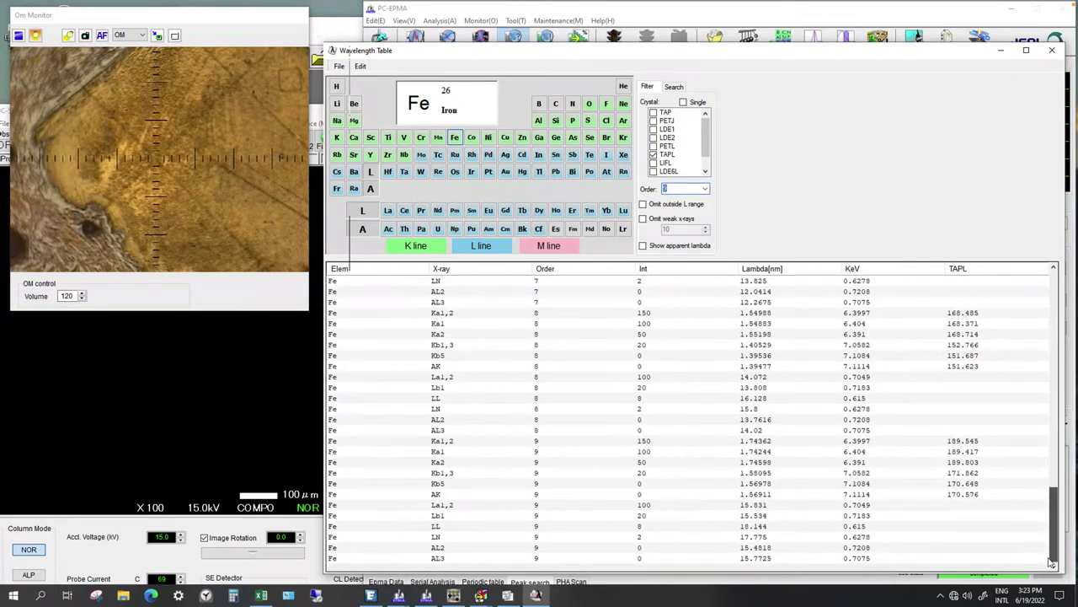
pyautogui.click(387, 443)
pyautogui.click(384, 455)
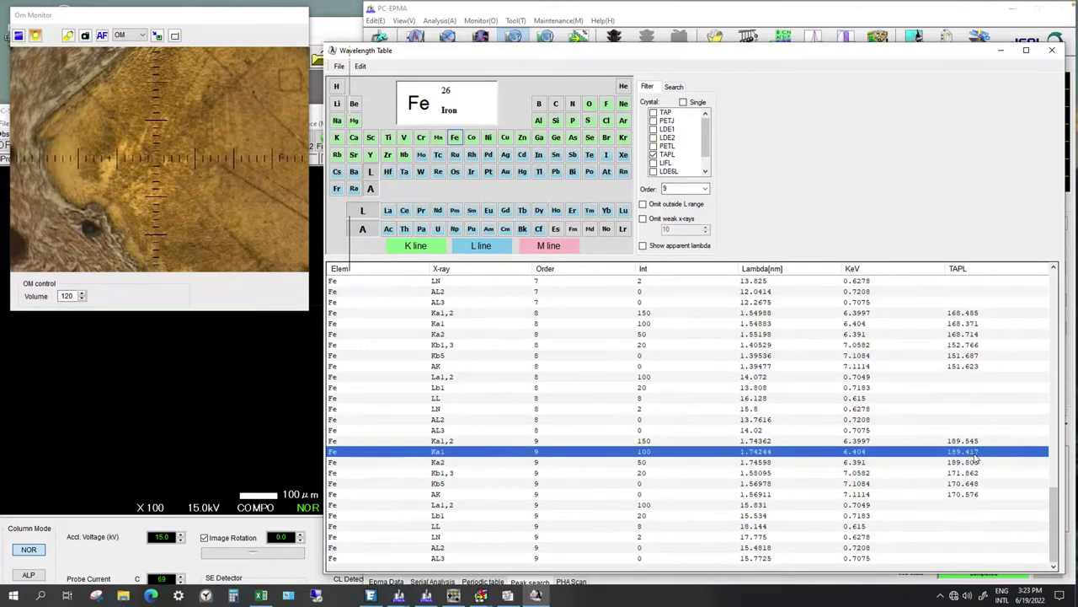
# Select phosphorus Kβ1 third order at 189.276 for comparison
pyautogui.click(571, 122)
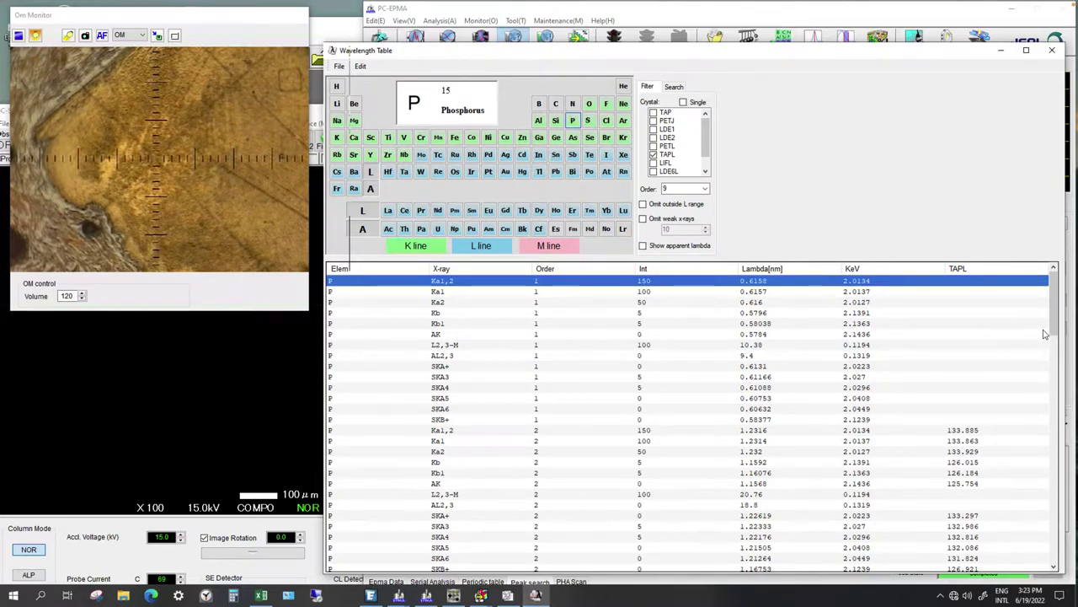
pyautogui.click(1059, 386)
pyautogui.click(418, 313)
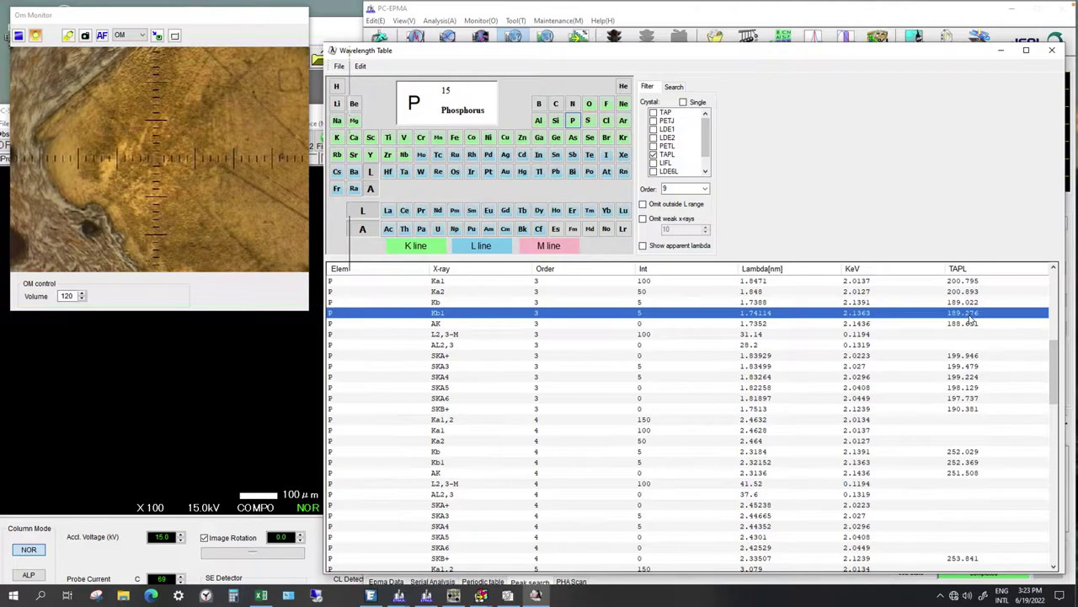
# Close the wavelength table and set the P Kβ peak search frequency to Narrow search
pyautogui.click(1053, 52)
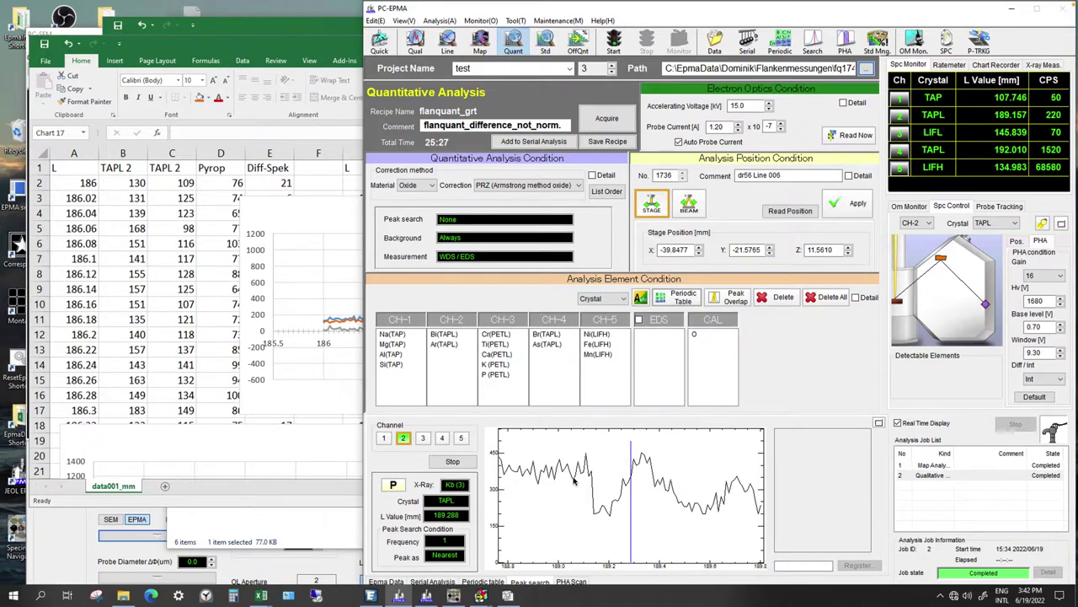
pyautogui.click(677, 297)
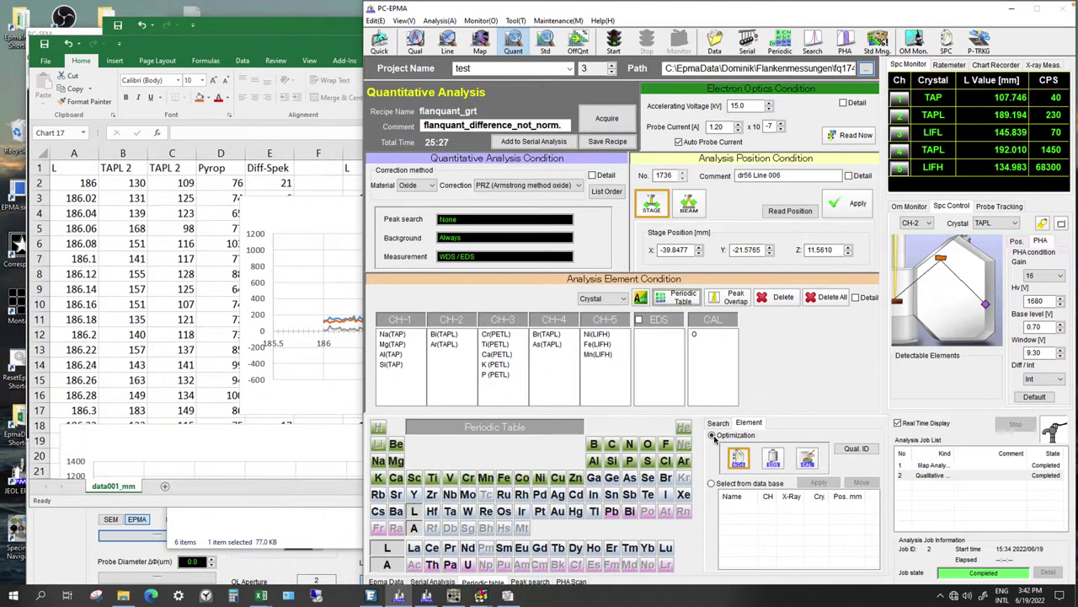
pyautogui.click(717, 423)
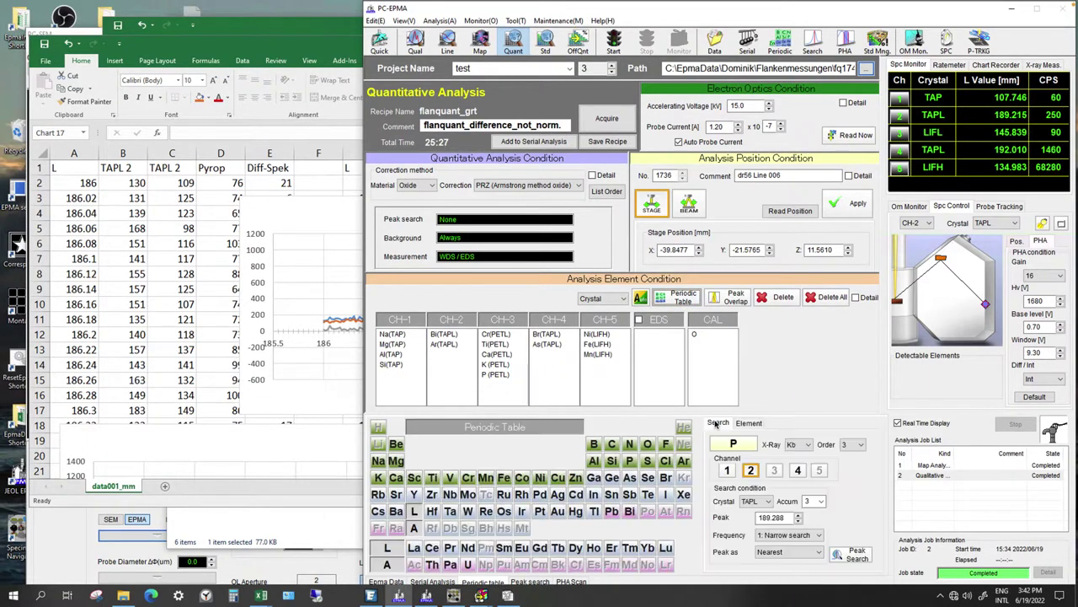
pyautogui.click(788, 534)
pyautogui.click(776, 560)
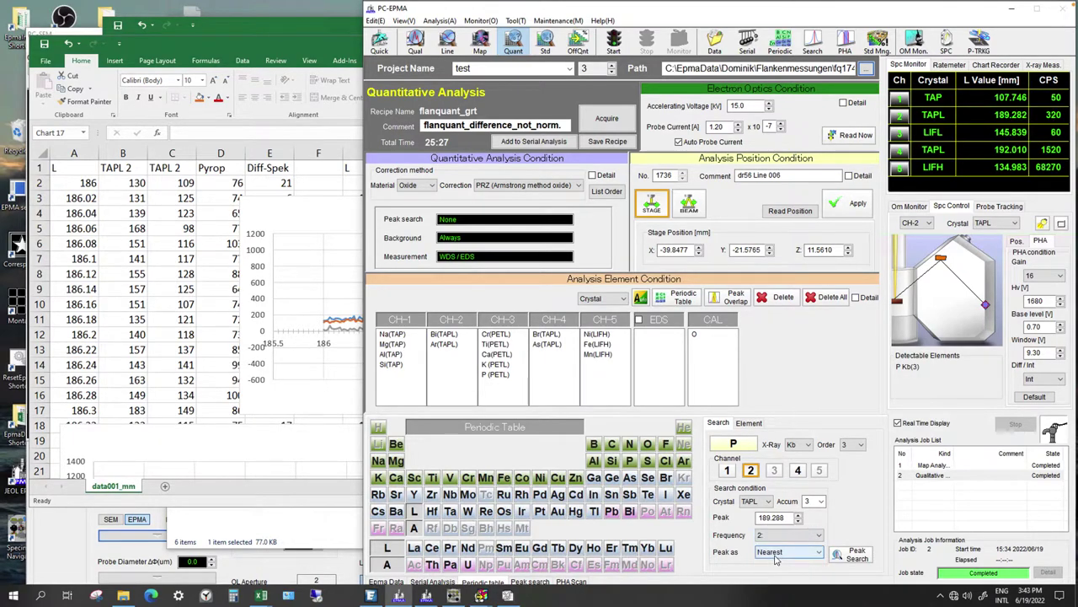
pyautogui.click(778, 536)
pyautogui.click(776, 545)
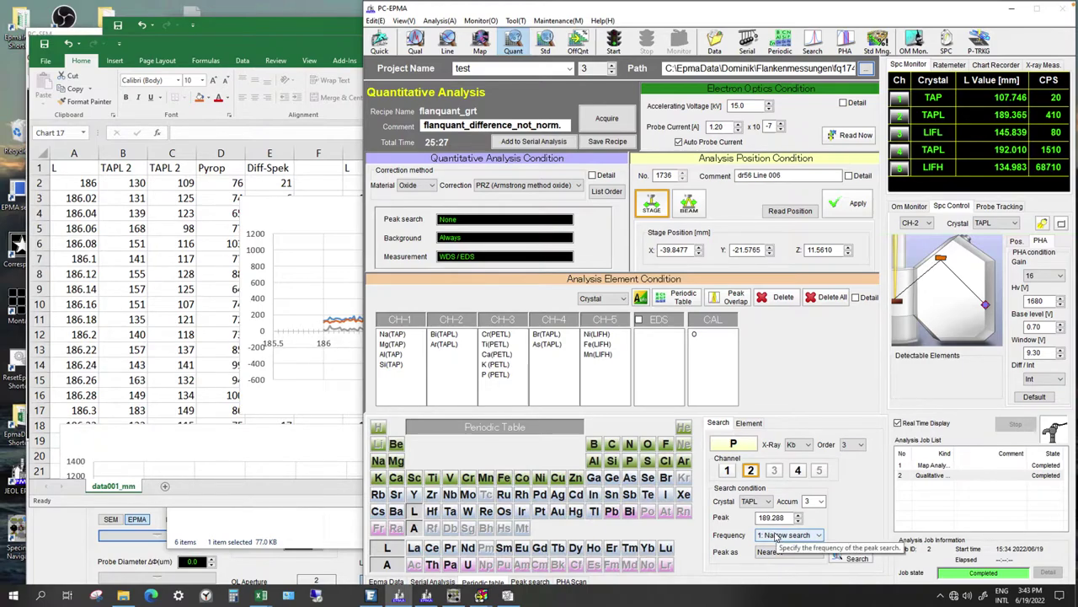
# Run the narrow P Kβ third-order search on TAPL channel 2 and view its spectrum
pyautogui.click(532, 583)
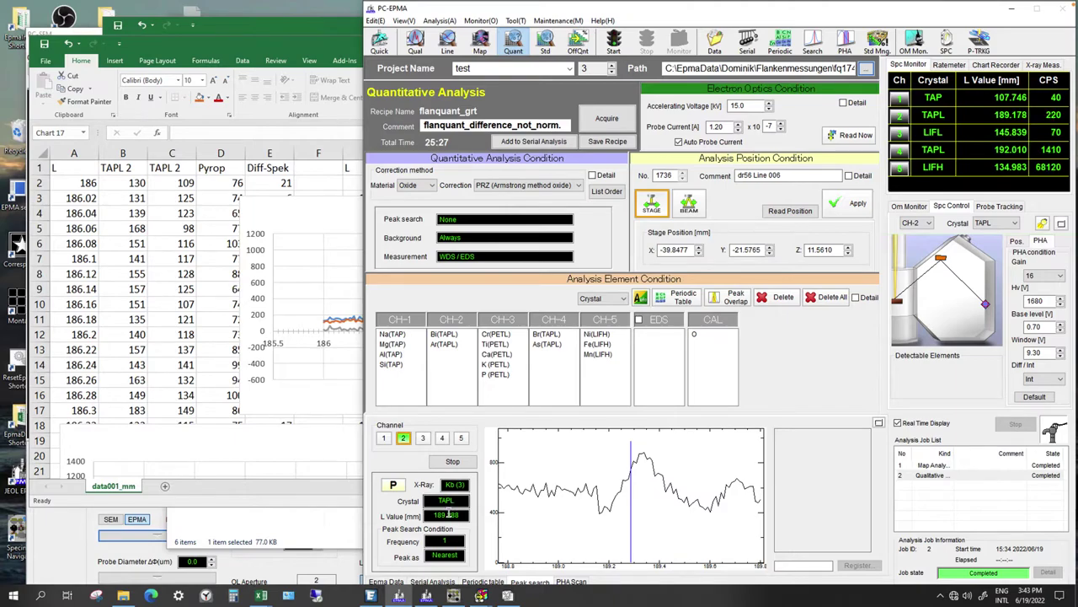
# Recheck Fe Kα1 ninth order (189.417) in the Wavelength Table, then close it
pyautogui.click(516, 20)
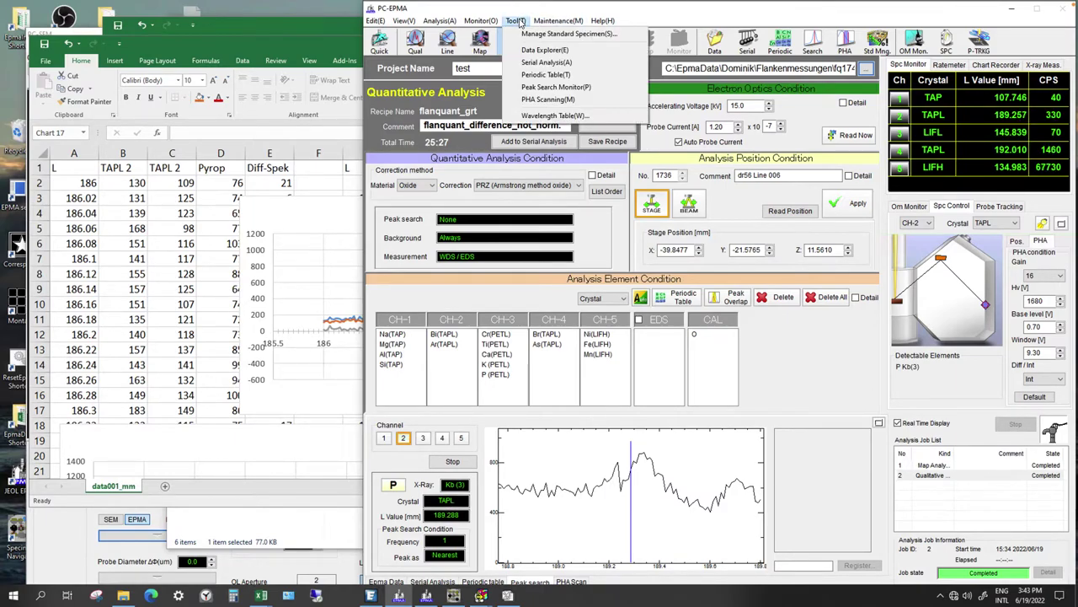
pyautogui.click(552, 116)
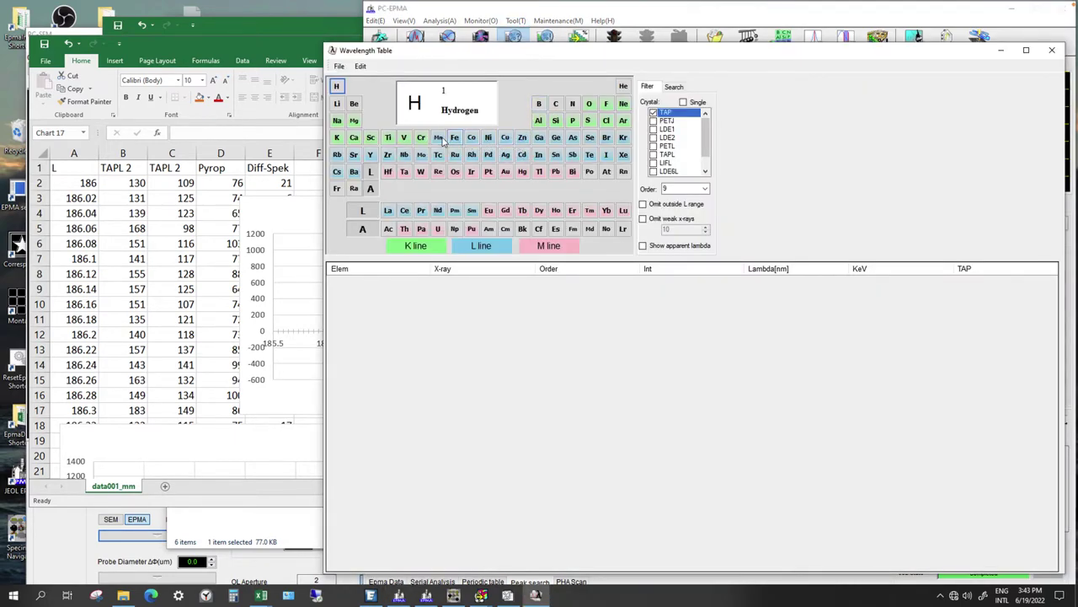
pyautogui.click(455, 139)
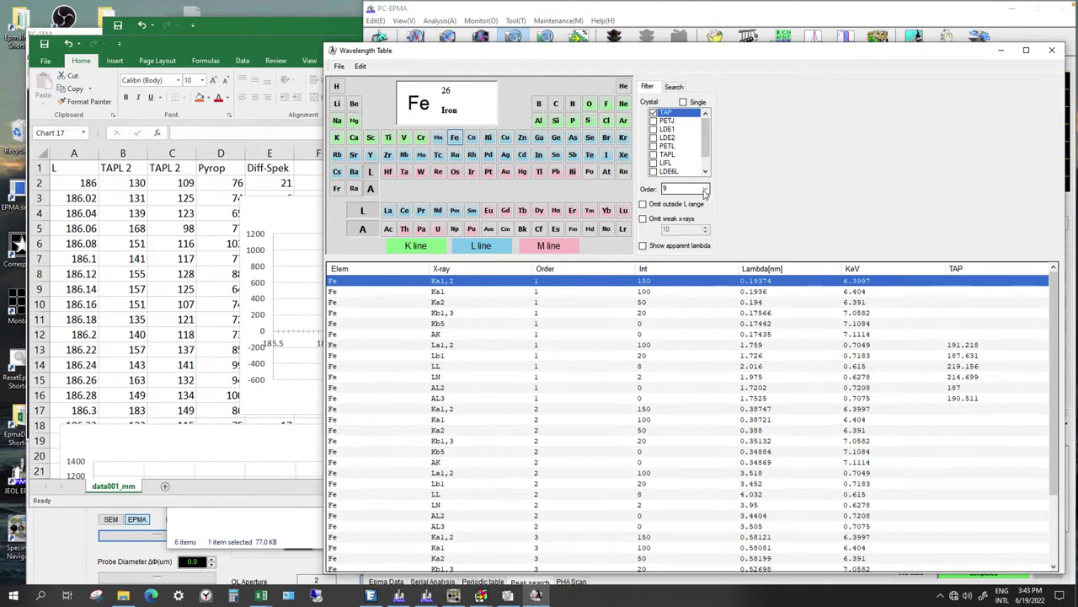
pyautogui.click(705, 191)
pyautogui.moveTo(1053, 286); pyautogui.dragTo(1045, 526)
pyautogui.click(449, 452)
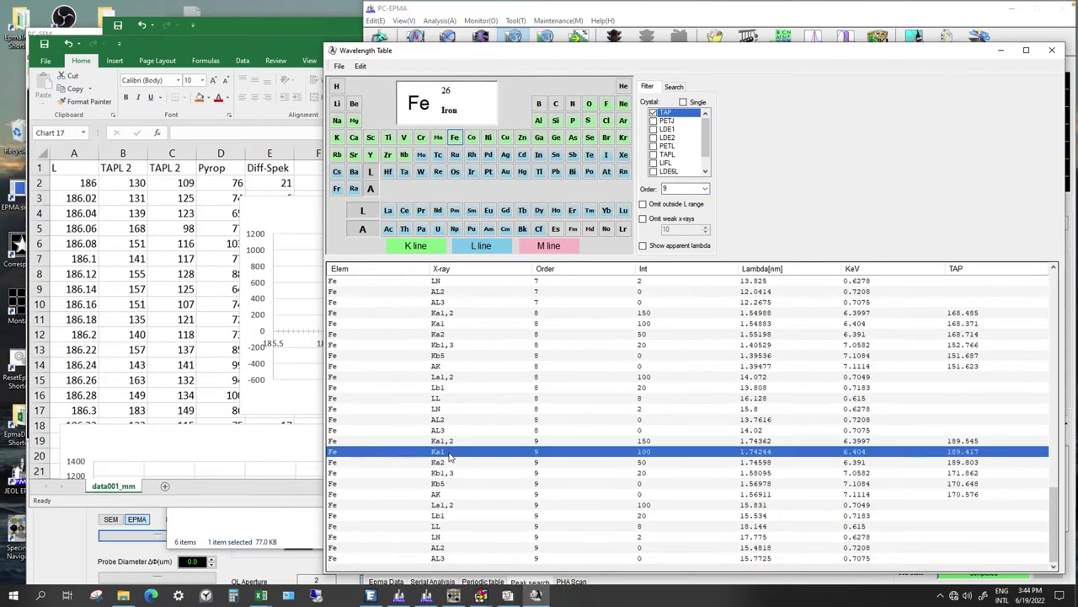
pyautogui.click(1051, 51)
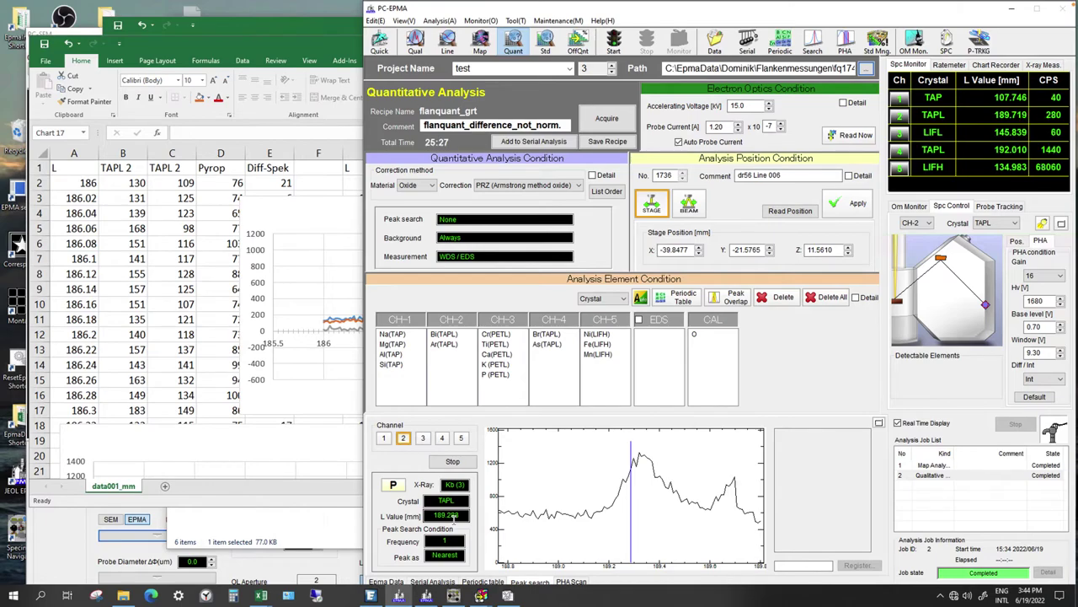
# Mark the spectrum maximum and stop the search, fixing the peak at 189.330 mm
pyautogui.click(642, 460)
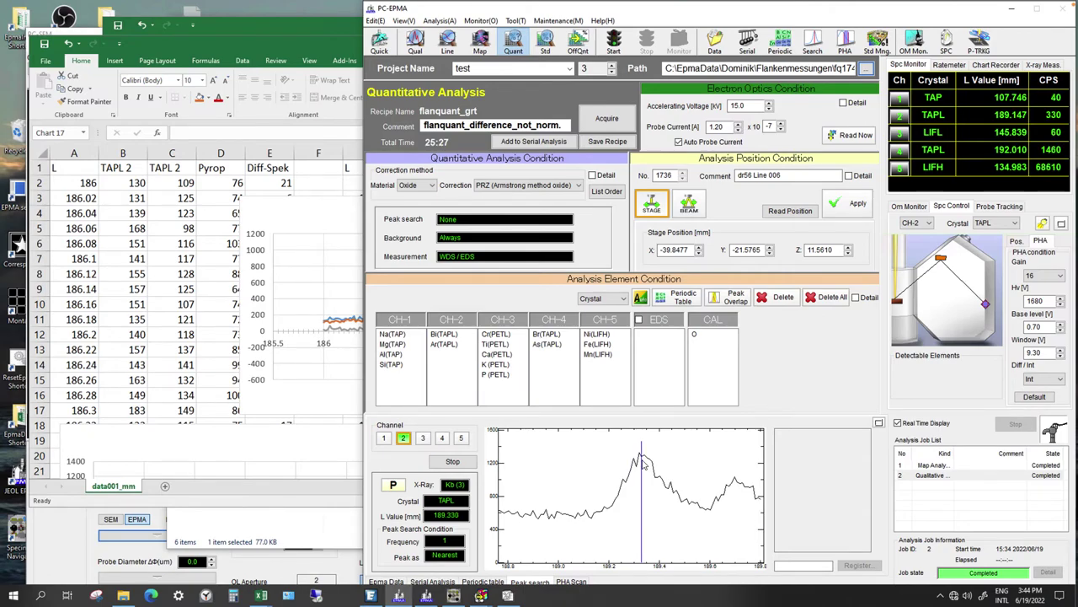
pyautogui.click(452, 461)
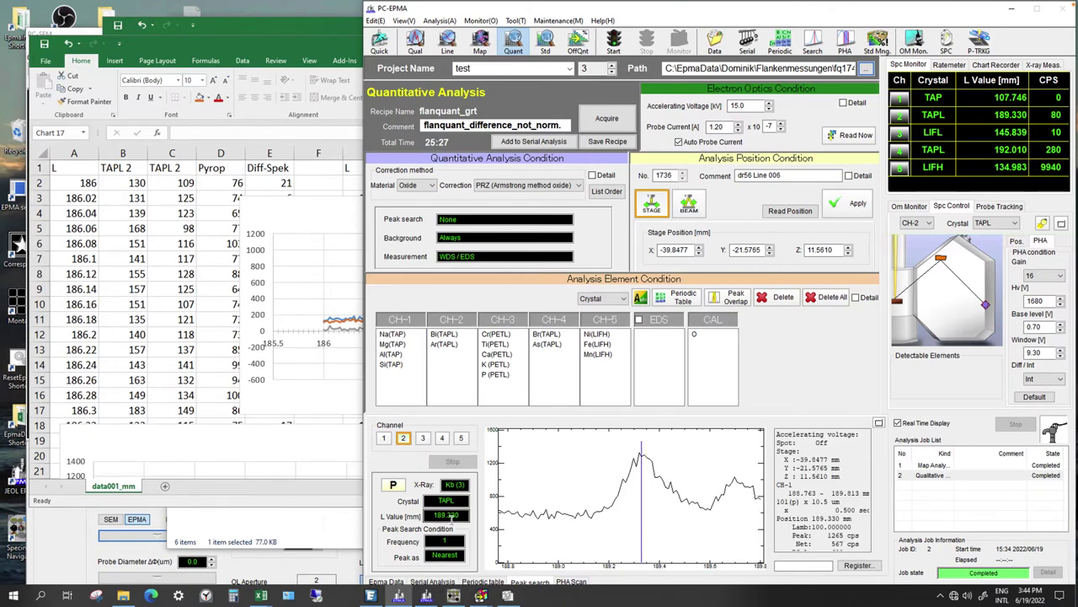